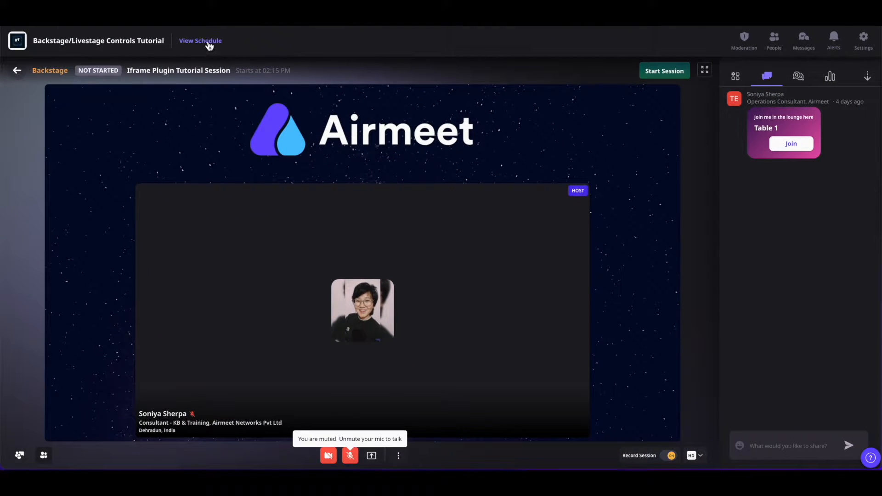
Step: View the event schedule and check the sessions listed for June 9
click(211, 41)
click(148, 133)
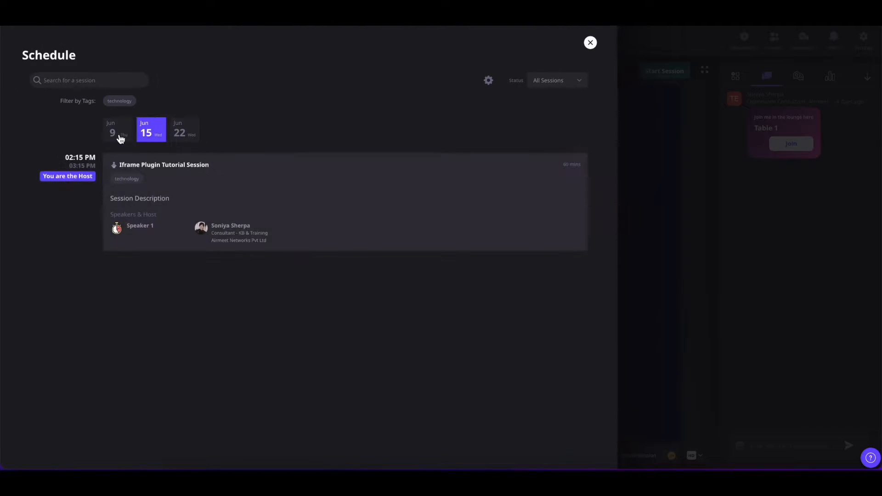
click(112, 134)
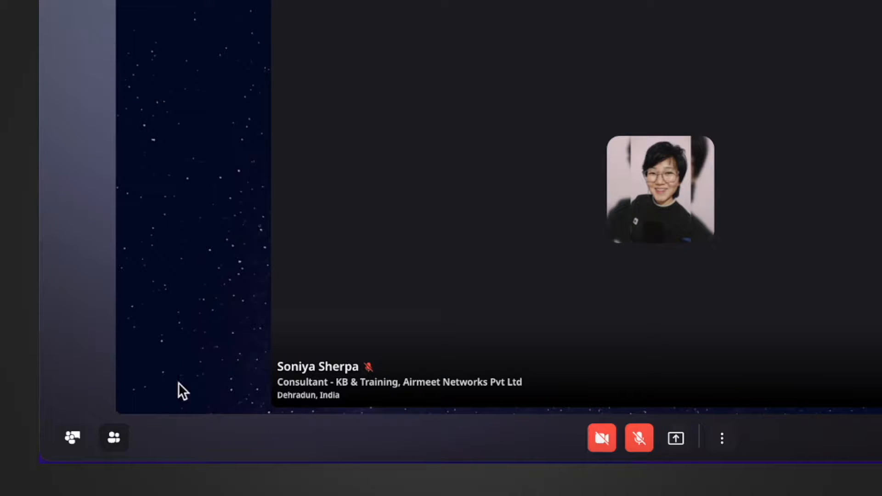
Step: Hide the host from the stage in the host and speakers list, bring them back on stage, and close the list
click(115, 442)
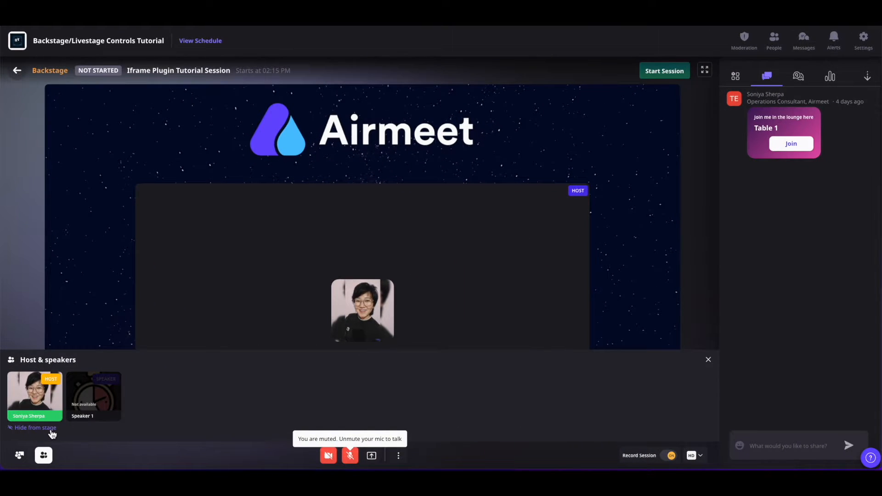
click(52, 432)
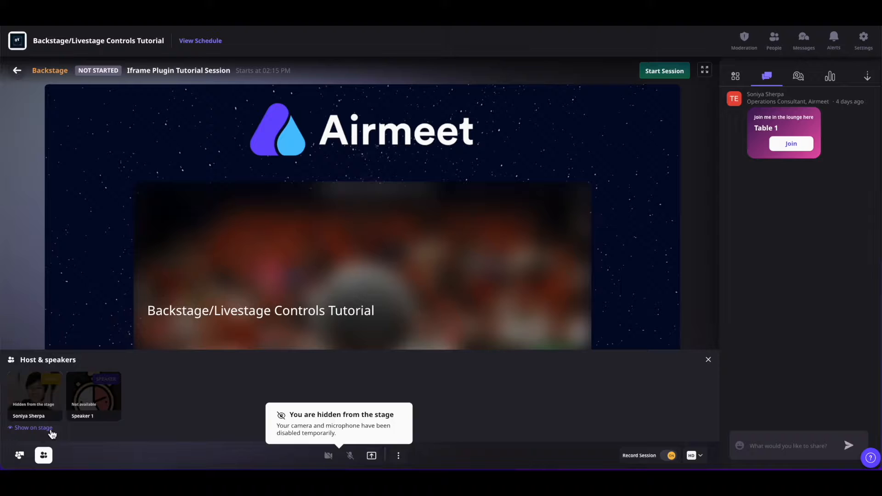
click(51, 432)
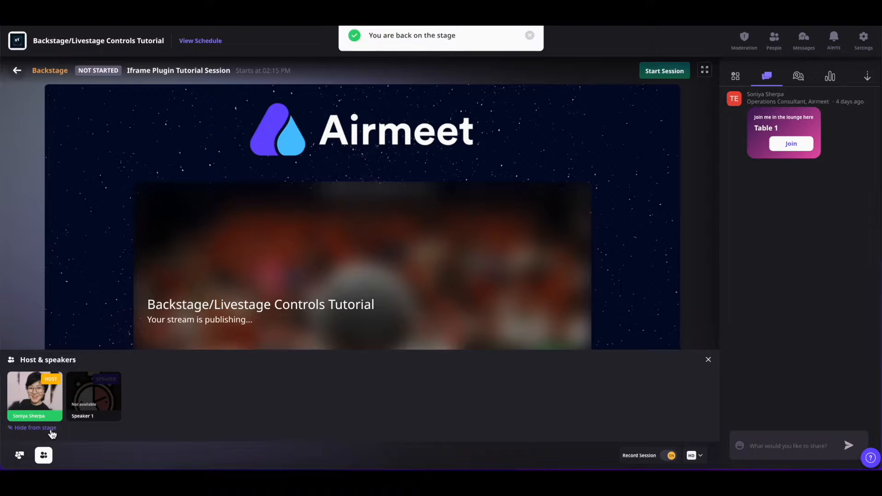
click(708, 360)
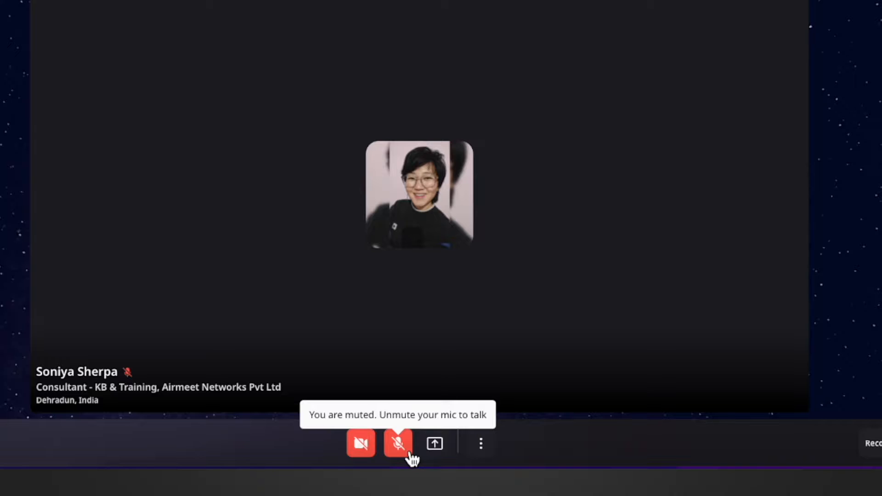
Step: Unmute the microphone and view the options for presenting a PDF or sharing the screen with the audience
click(411, 452)
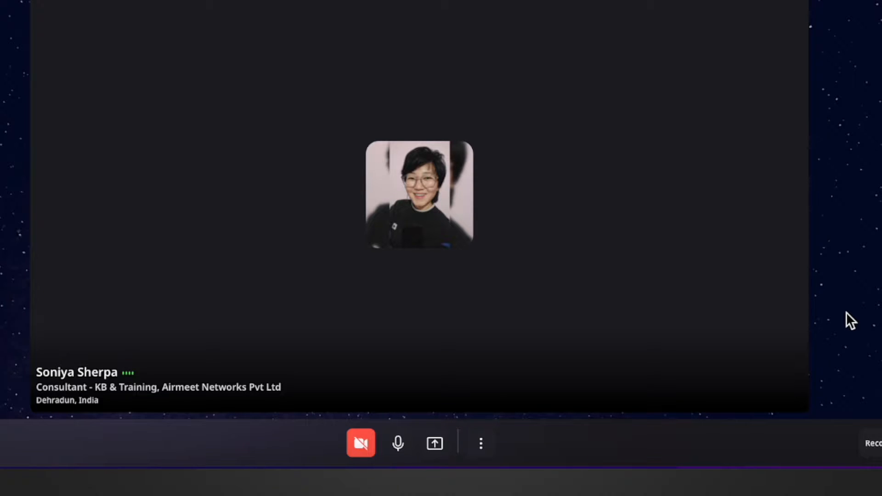
click(436, 445)
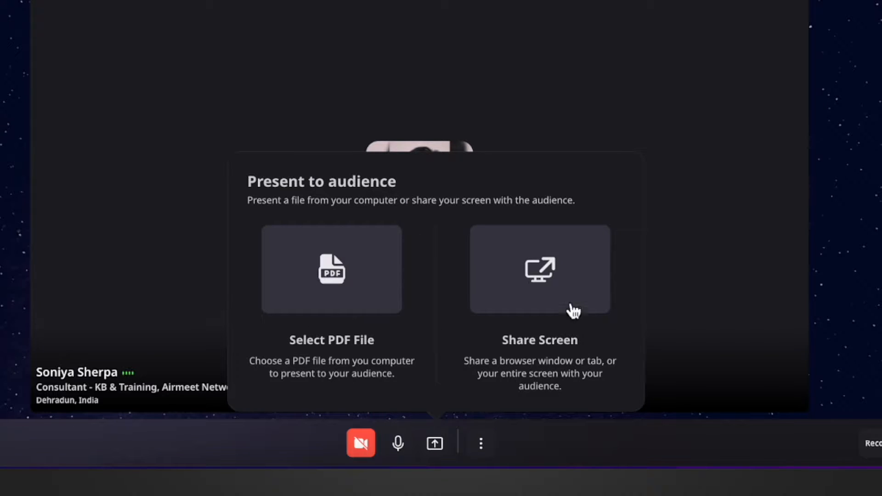
click(834, 257)
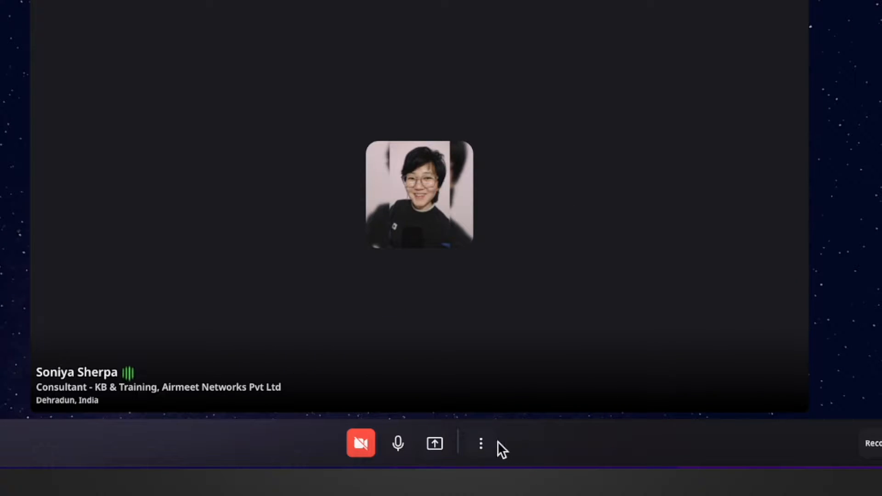
Step: Open the co-host management dialog and examine the list of speakers and team members available as co-host
click(481, 445)
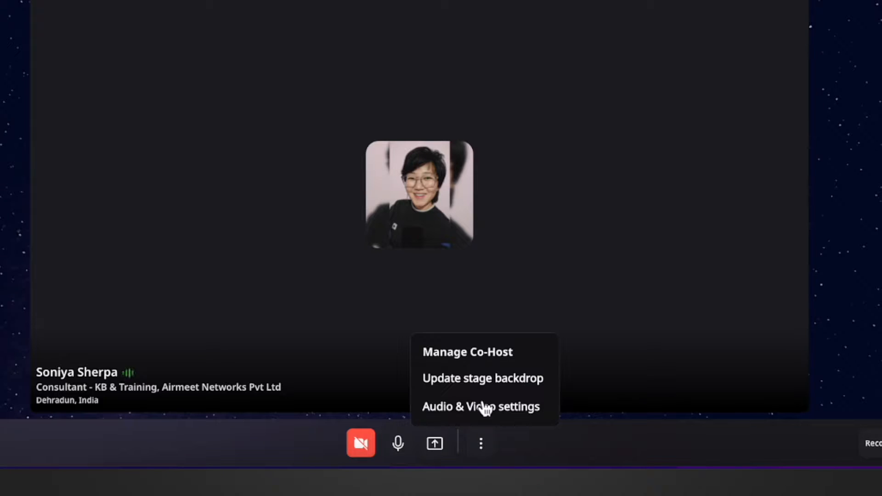
click(478, 358)
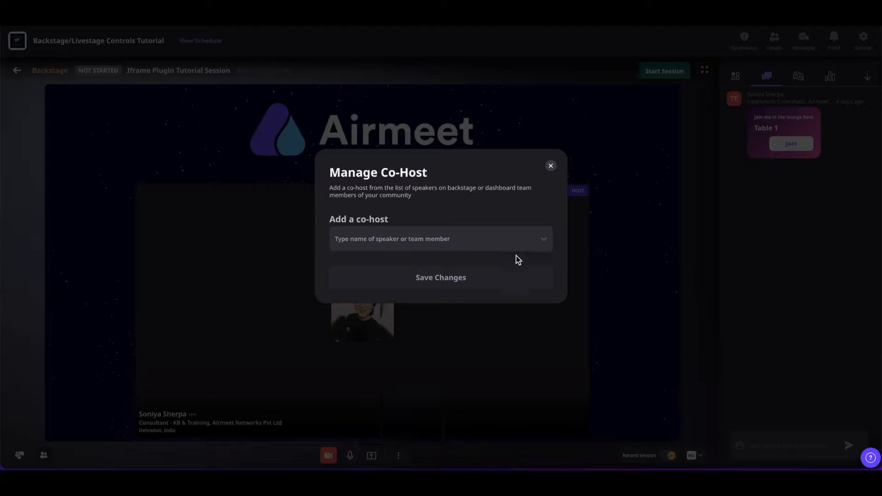
click(543, 243)
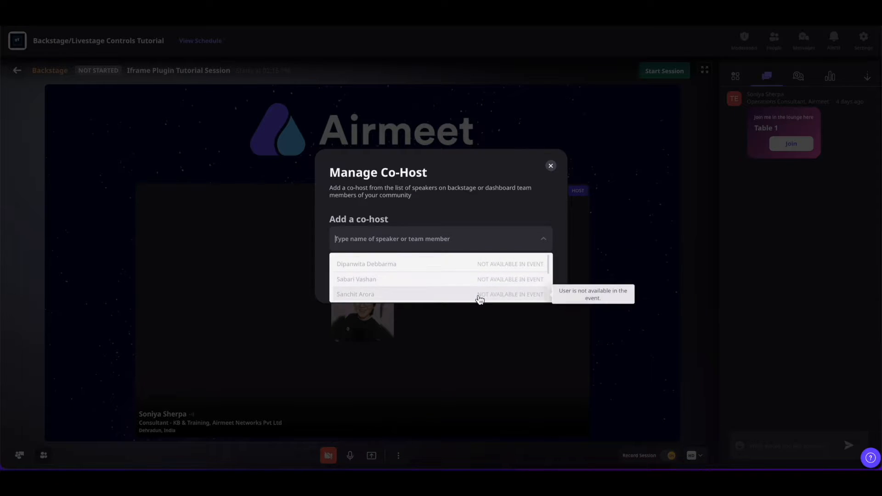
click(541, 241)
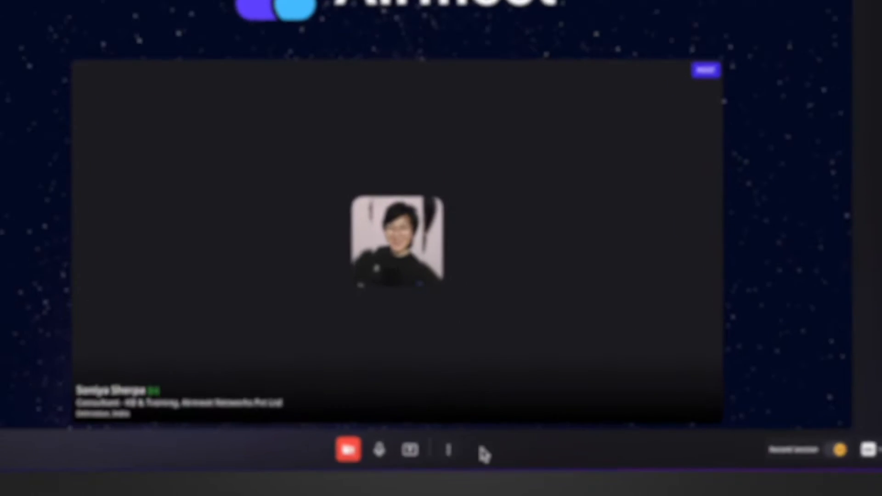
Step: Update the stage backdrop to the black design with gold lines
click(483, 446)
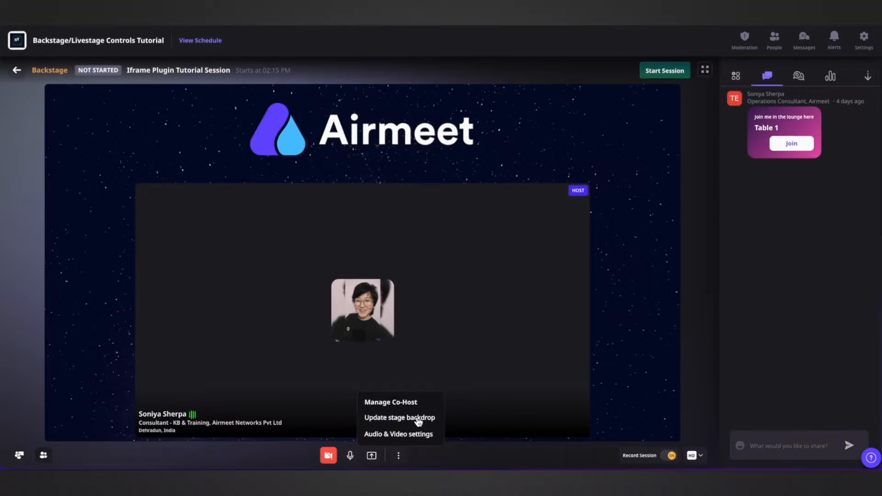
click(477, 398)
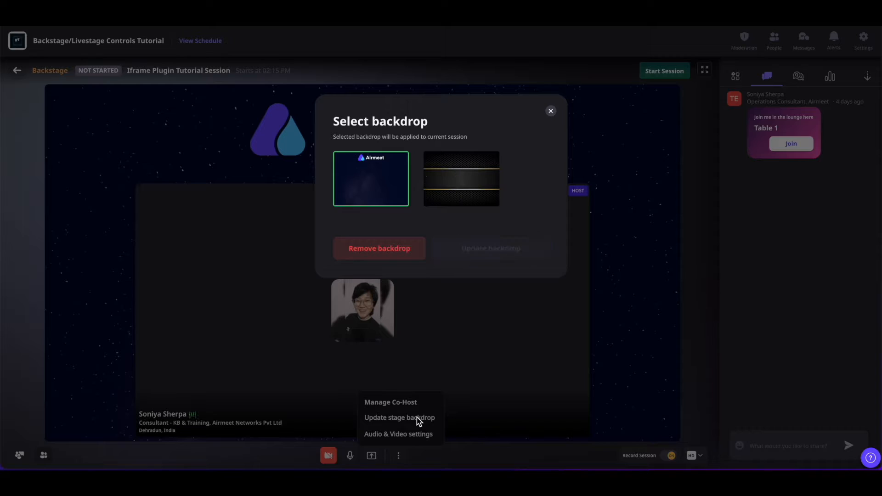
click(461, 195)
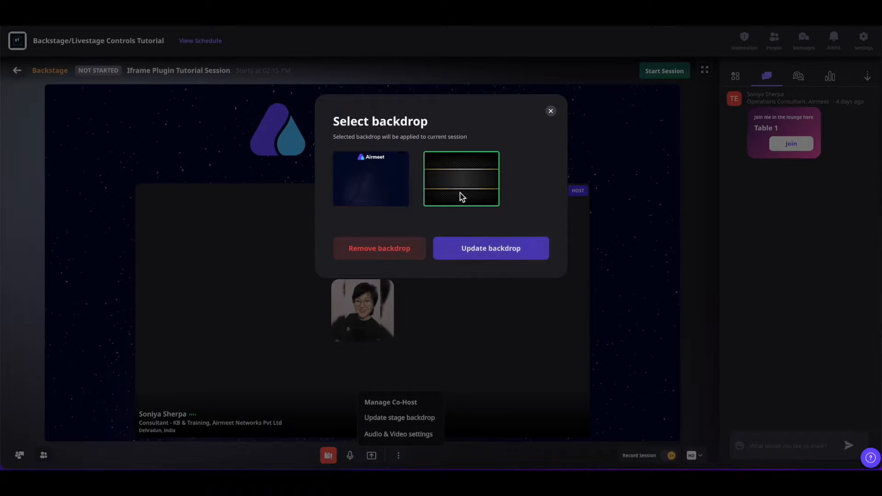
click(480, 249)
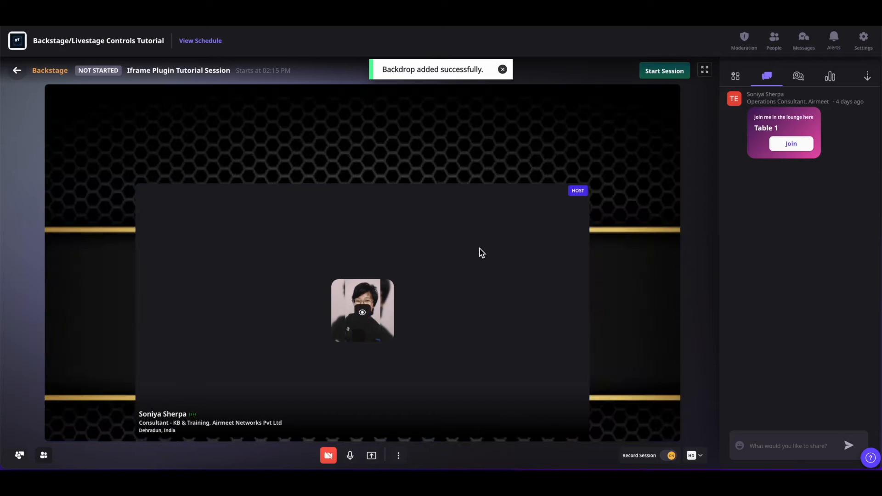
Step: Remove the current stage backdrop and apply the blue Airmeet backdrop
click(407, 422)
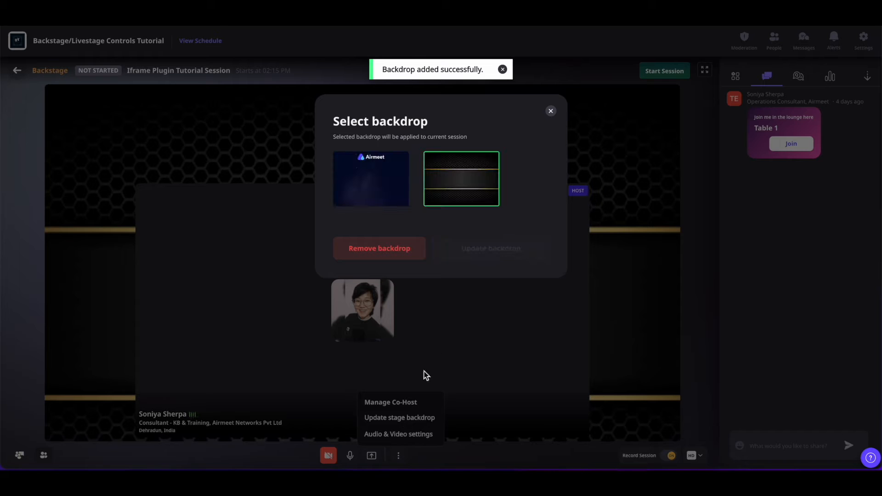
click(398, 249)
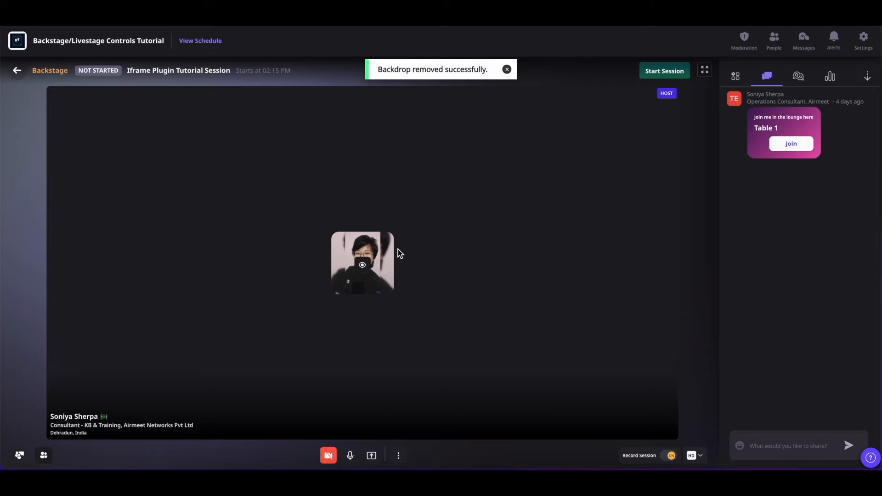
click(388, 417)
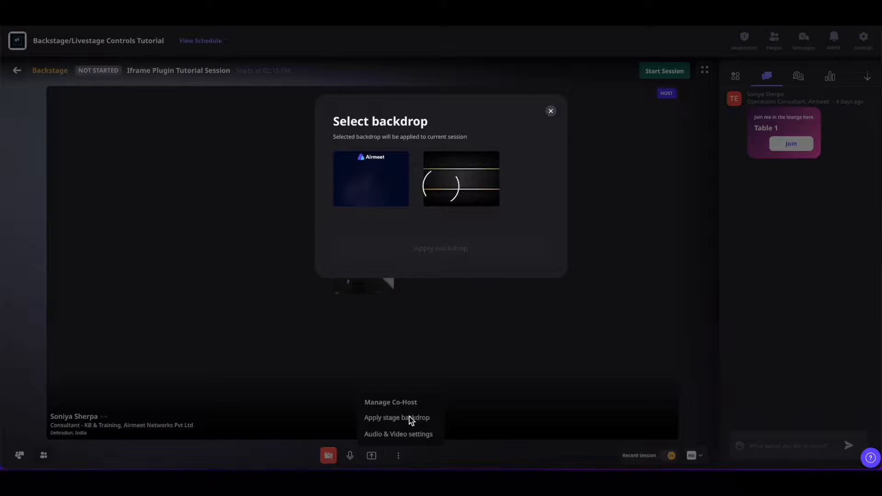
click(384, 185)
click(438, 249)
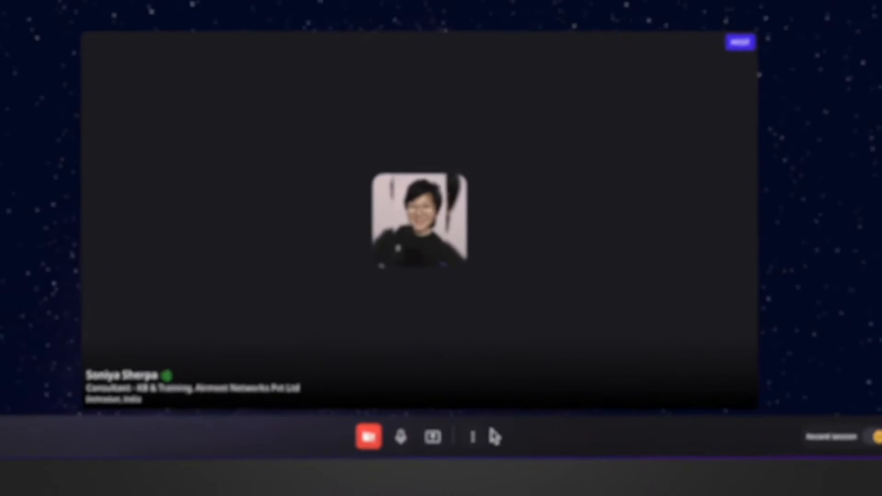
Step: Open the audio and video settings and view the cameras available for selection
click(505, 431)
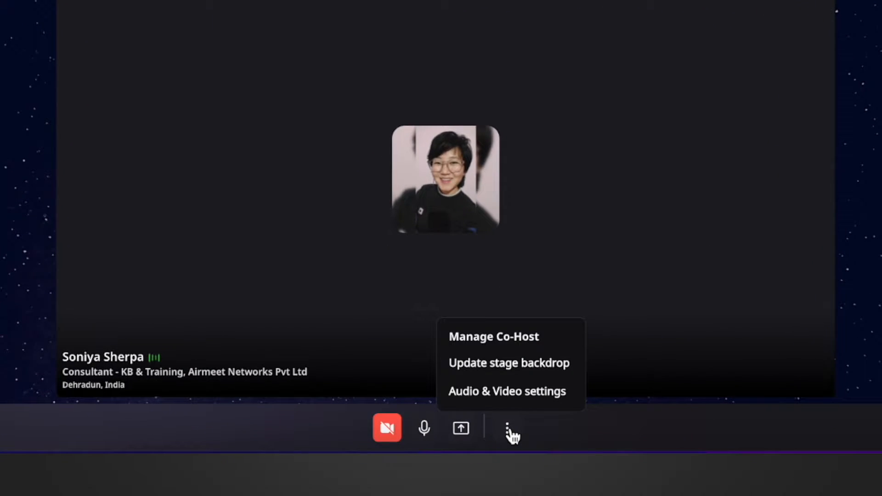
click(490, 396)
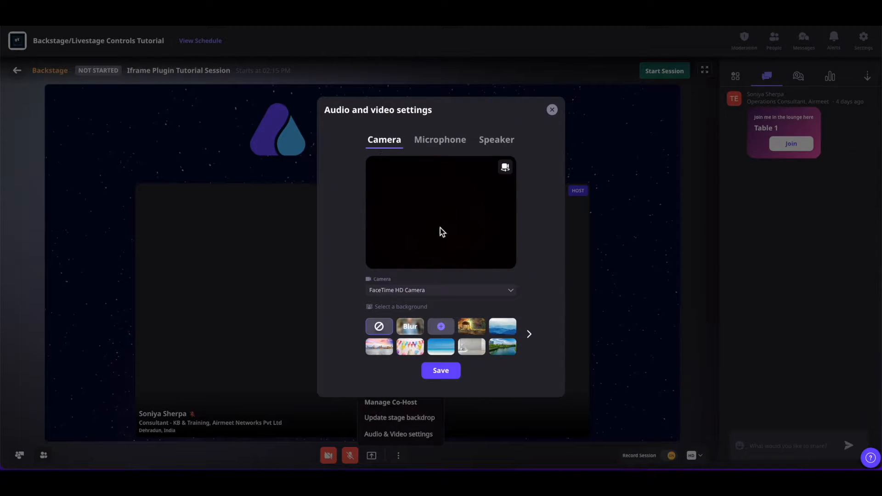
click(509, 291)
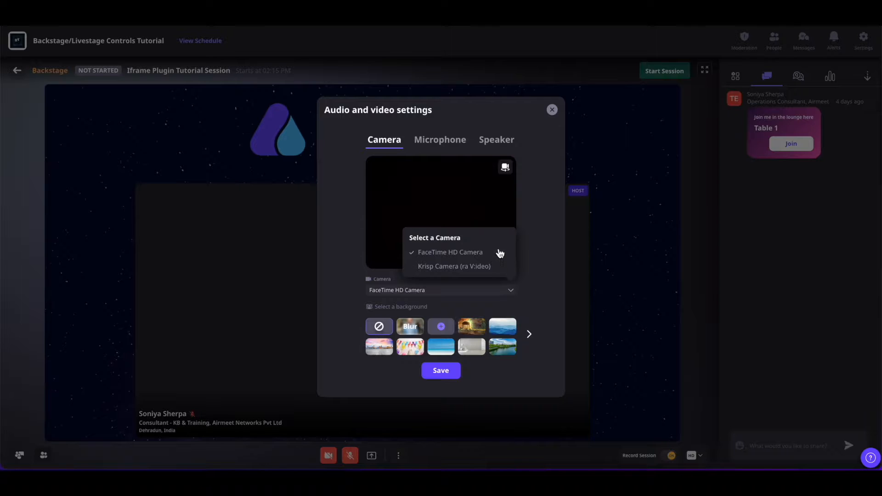
click(512, 296)
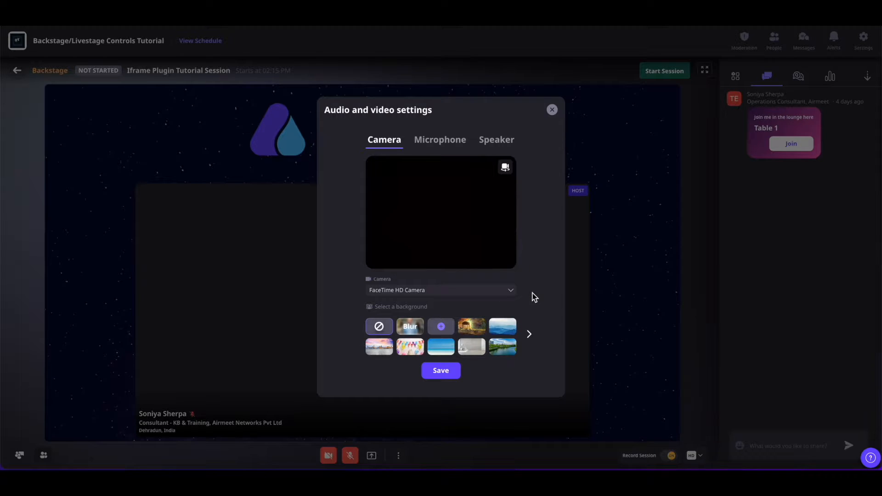
Step: View the available microphones and the speaker test options in the audio and video settings
click(460, 144)
click(509, 211)
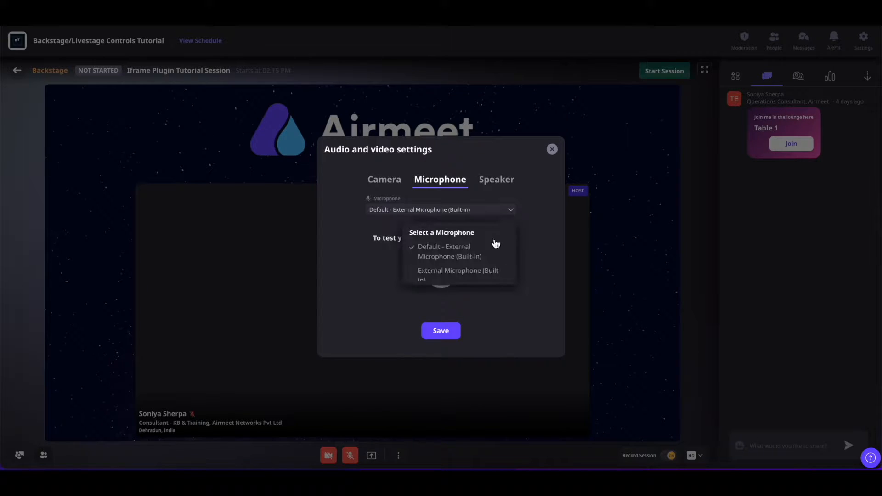
click(537, 234)
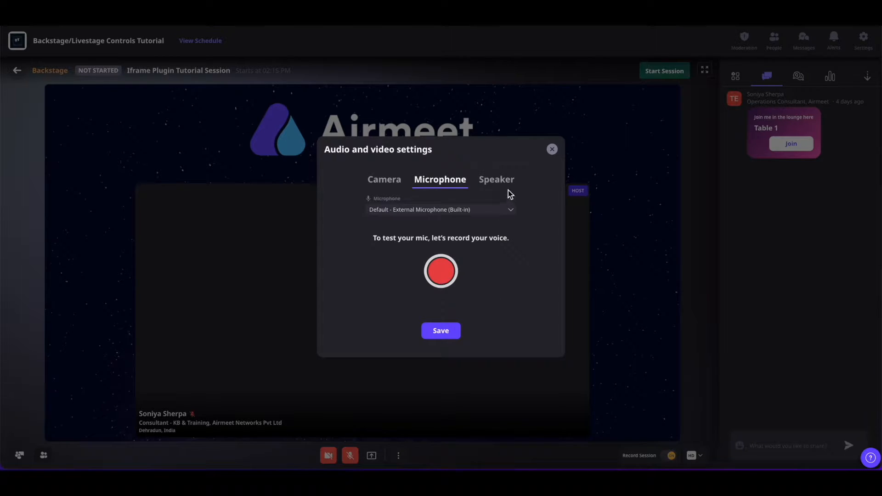
click(497, 184)
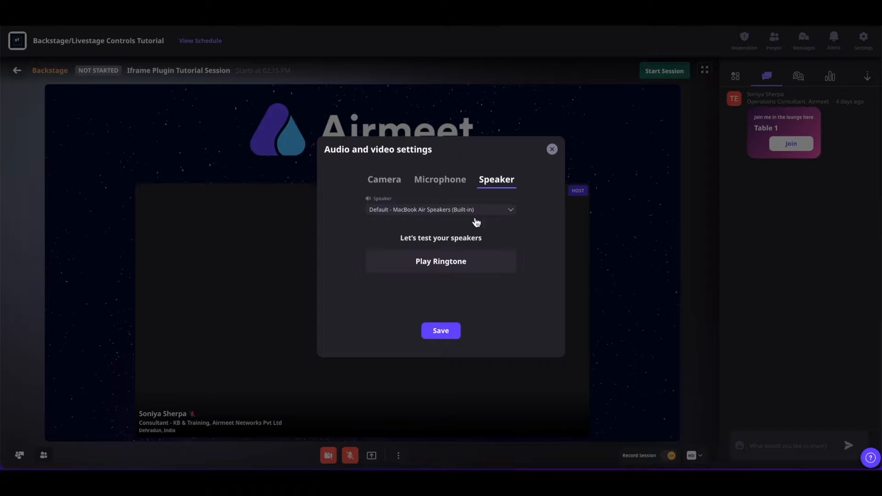
Step: Preview the temple virtual background for the camera, switch back to no background, and save the audio and video settings
click(391, 183)
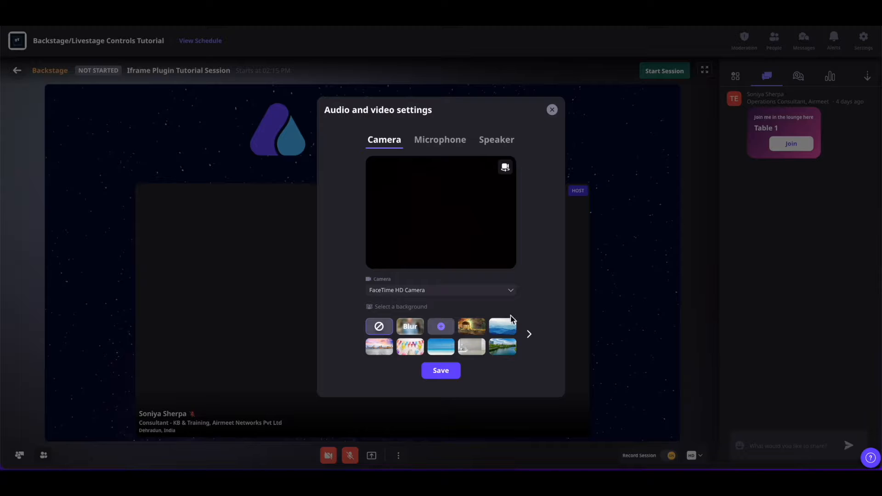
click(478, 327)
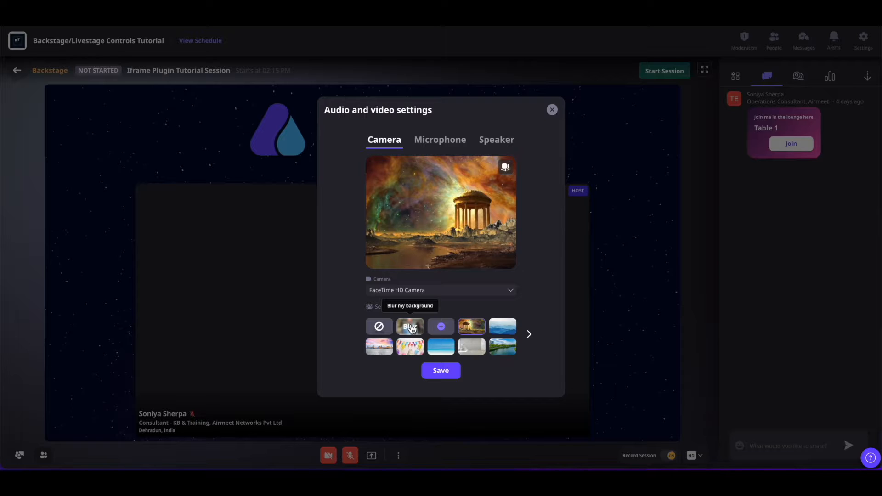
click(379, 328)
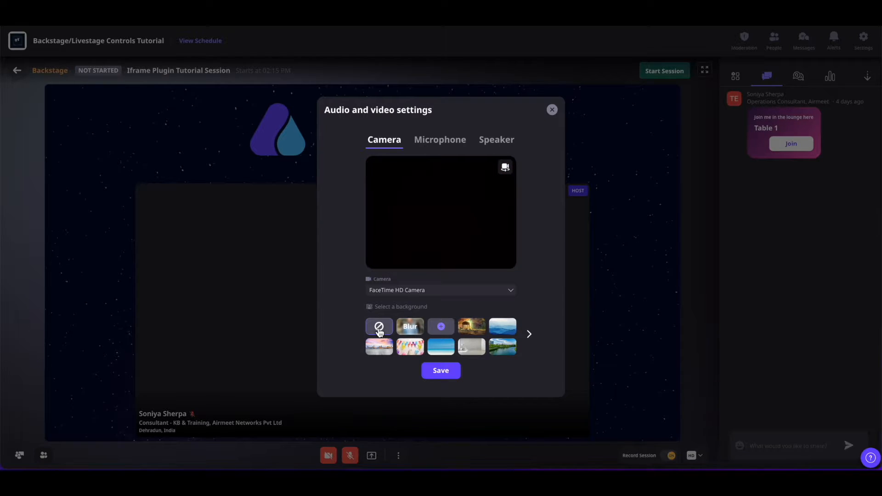
click(448, 373)
Step: Turn session recording off, confirming the stop, and turn it back on
mouse_move(659, 459)
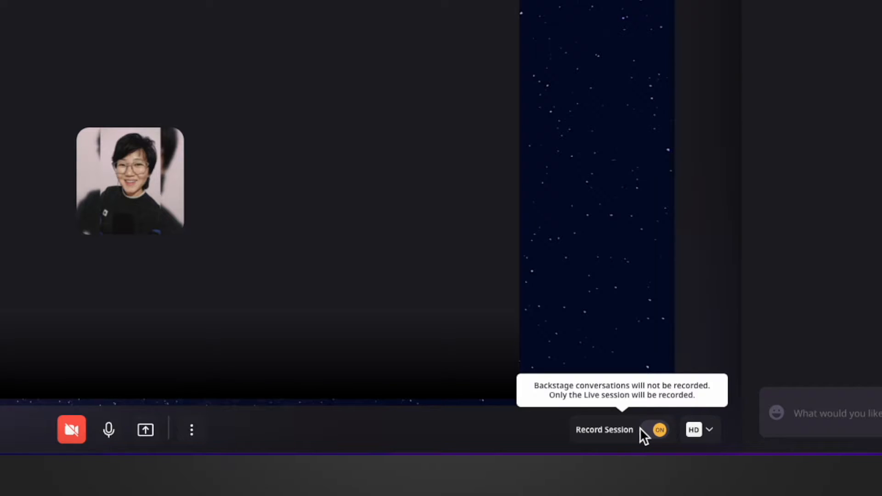
click(659, 432)
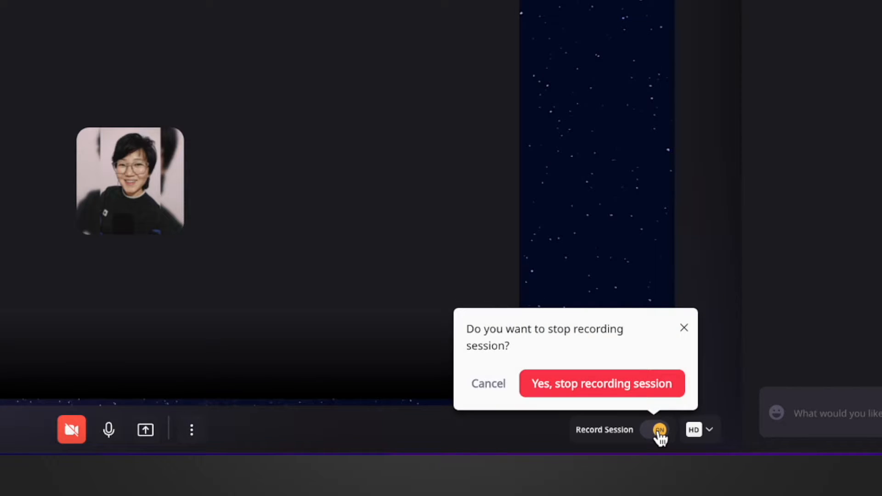
click(635, 392)
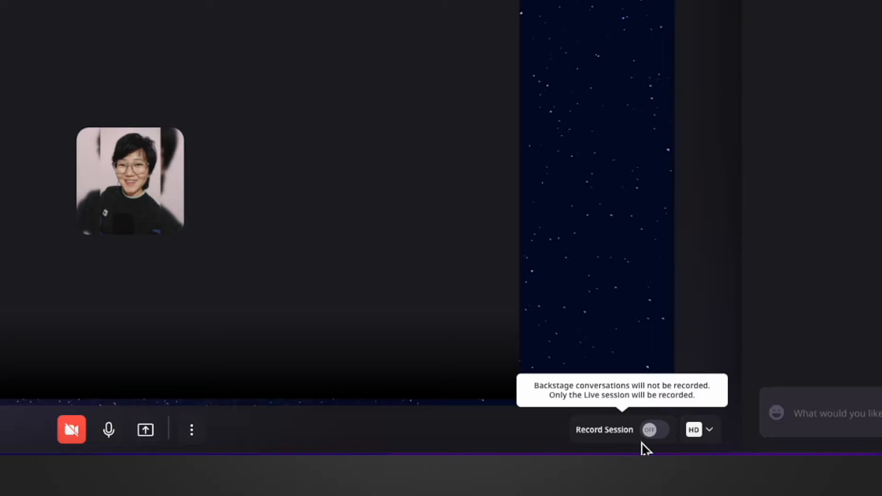
click(651, 431)
click(631, 385)
mouse_move(652, 441)
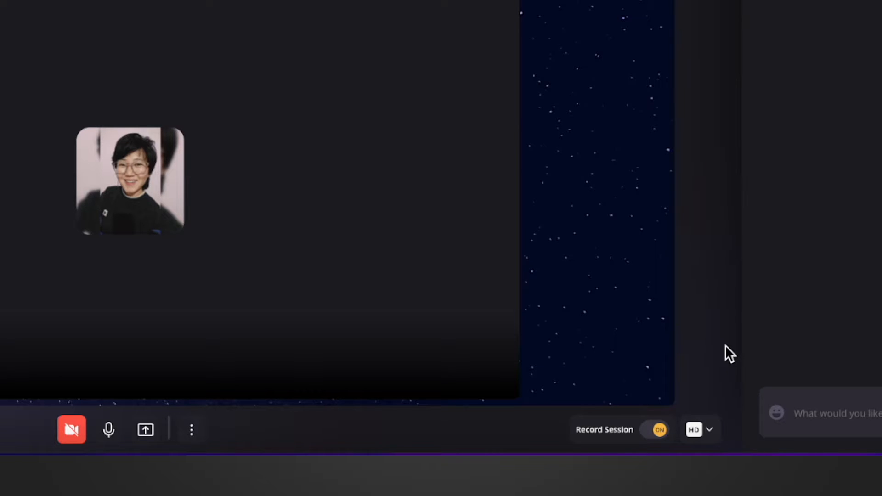
Step: Switch the session's video quality to Low Definition and back to High Definition
click(716, 435)
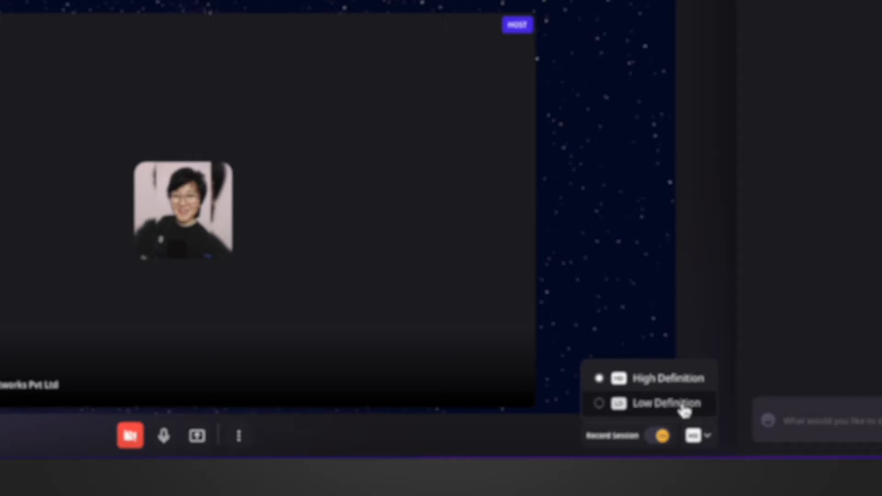
click(683, 406)
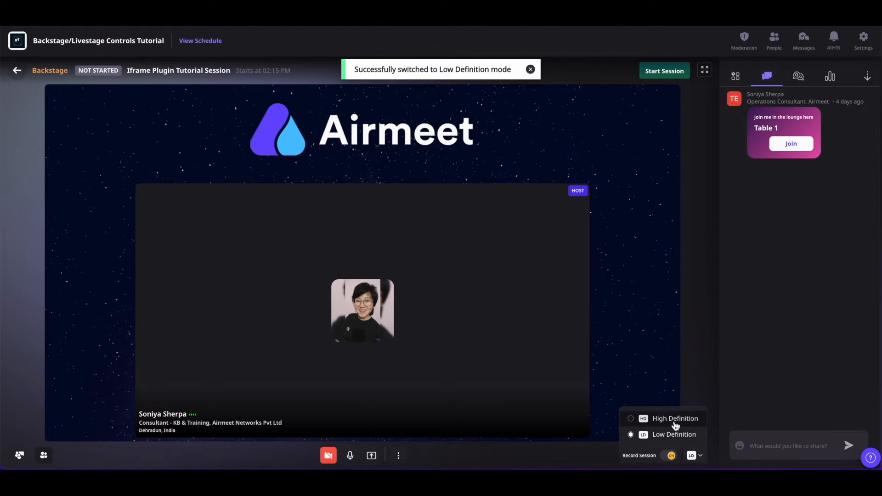
click(675, 421)
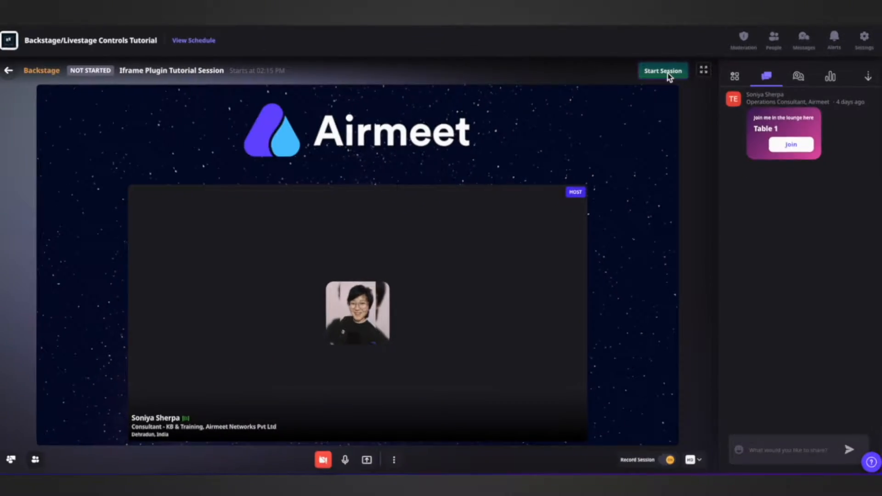
Step: Start the Iframe Plugin Tutorial Session and confirm going live
click(580, 76)
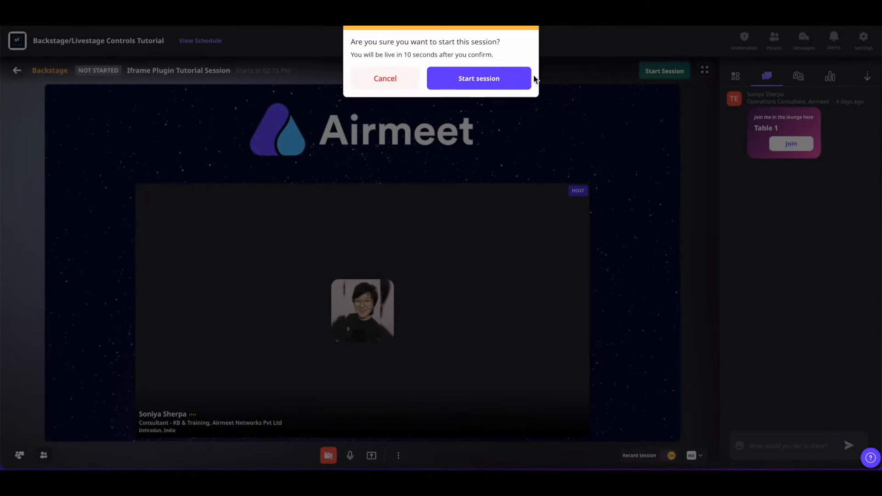
click(505, 78)
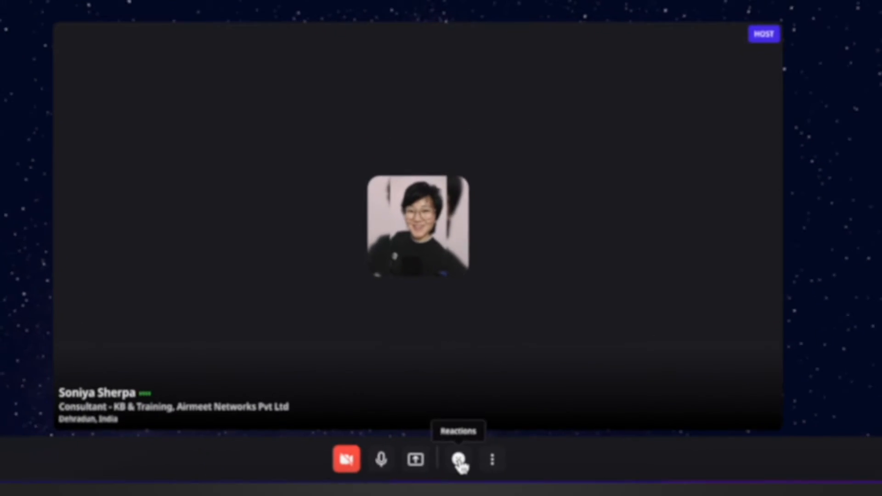
Step: Send clapping, Love and thumbs-up emoji reactions in the live session
click(388, 457)
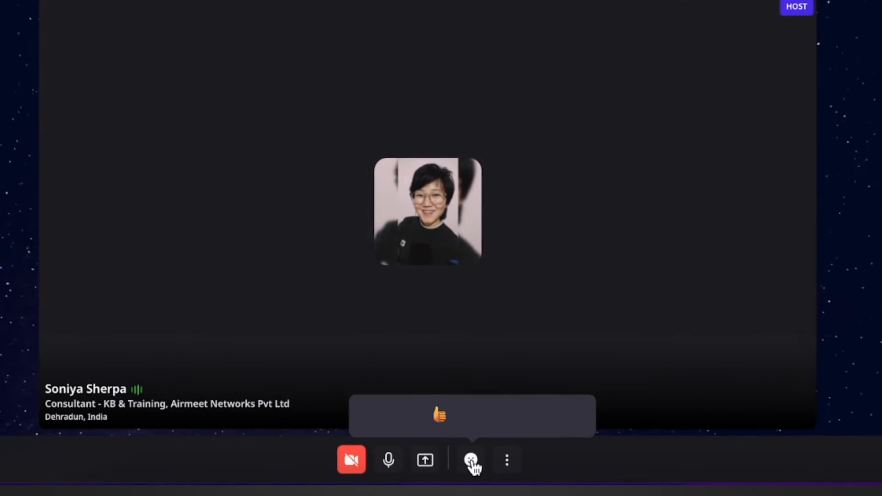
click(373, 415)
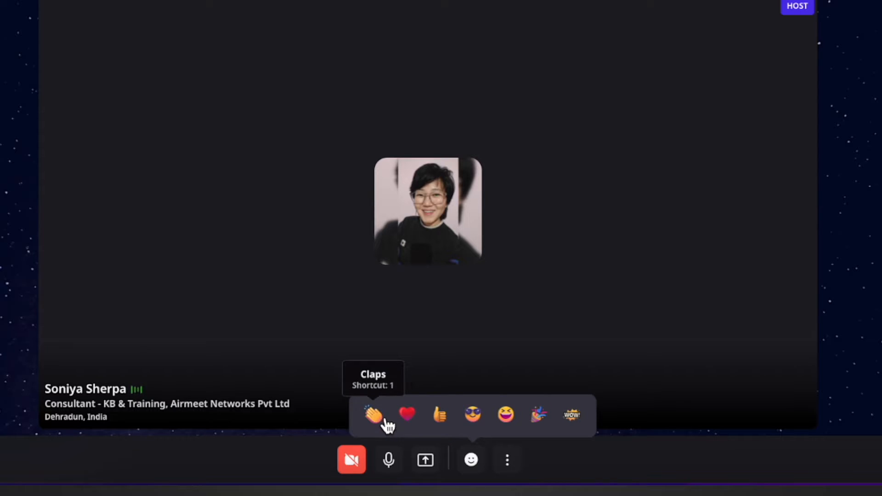
click(415, 423)
click(445, 417)
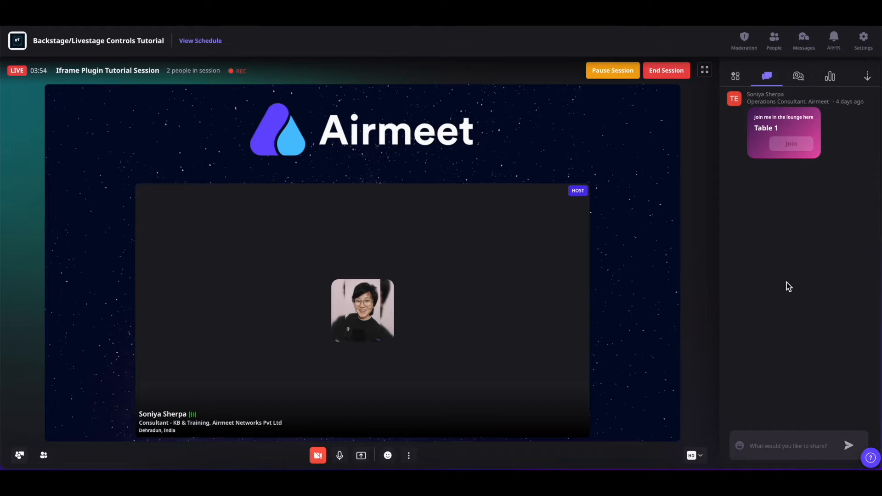
Step: Find the other online attendee in the event's people list and invite them to the stage
click(776, 44)
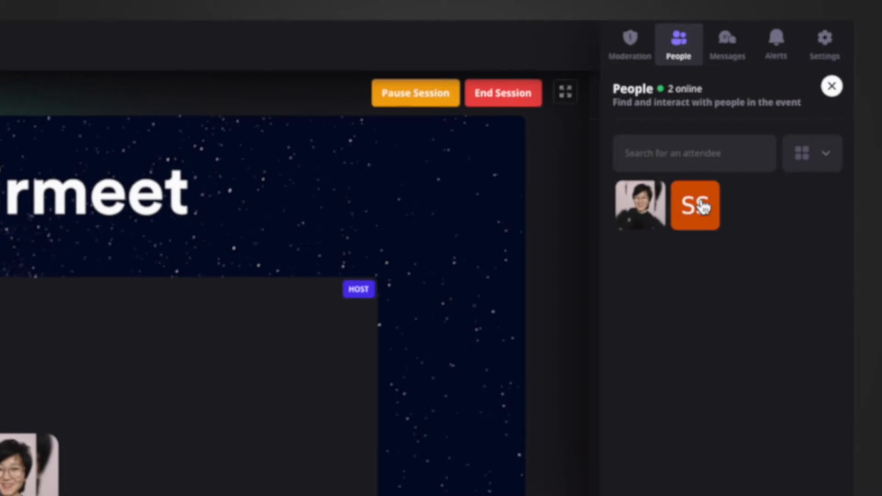
click(790, 149)
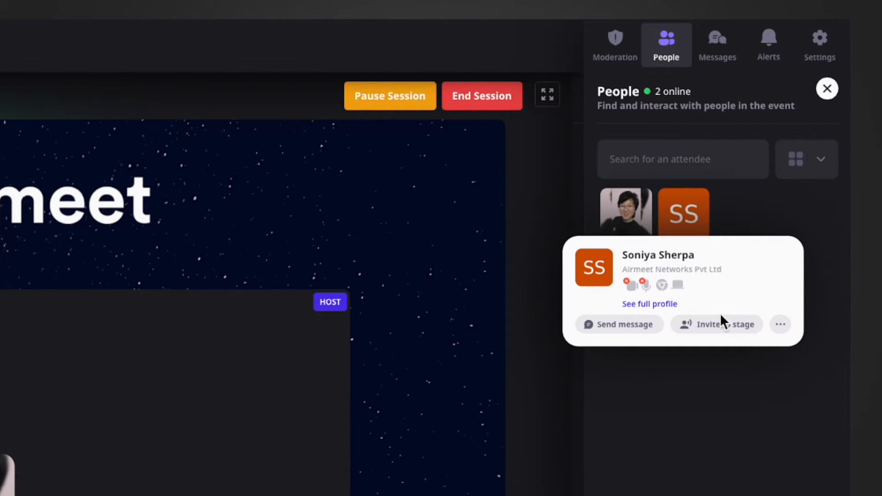
click(725, 328)
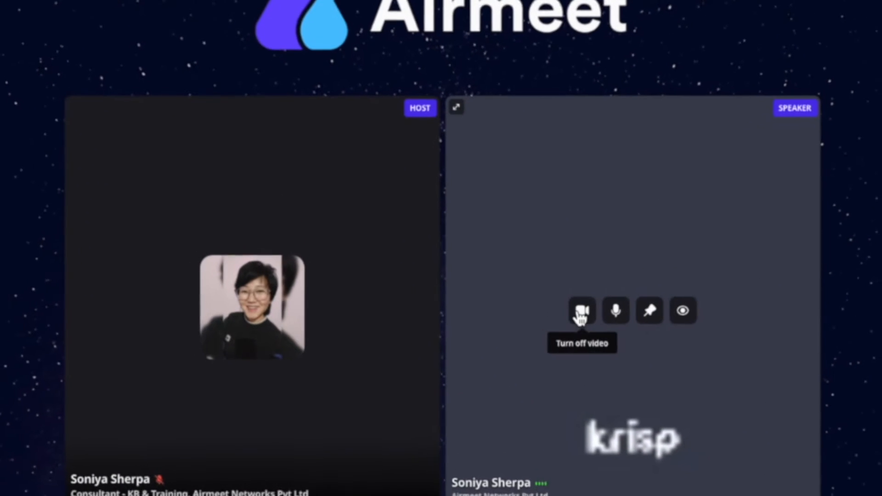
Step: Turn off the speaker's camera and mute the speaker's microphone on stage, confirming both changes
click(447, 312)
click(629, 255)
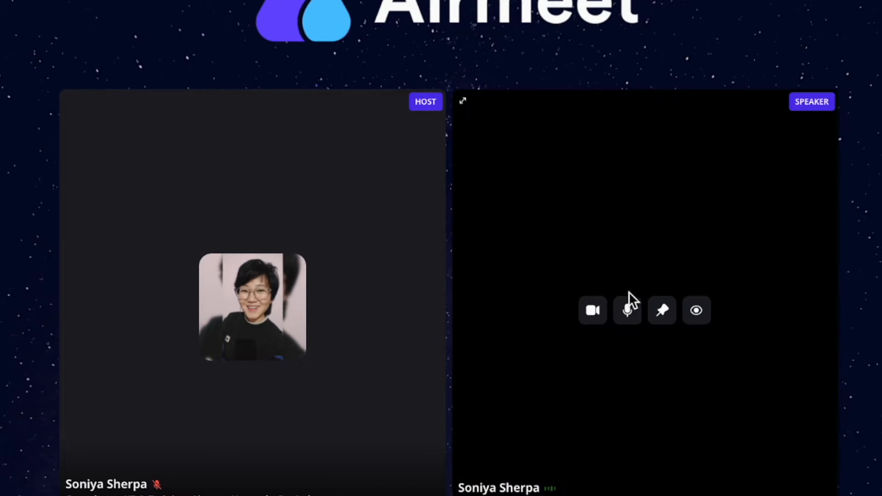
click(629, 310)
click(661, 268)
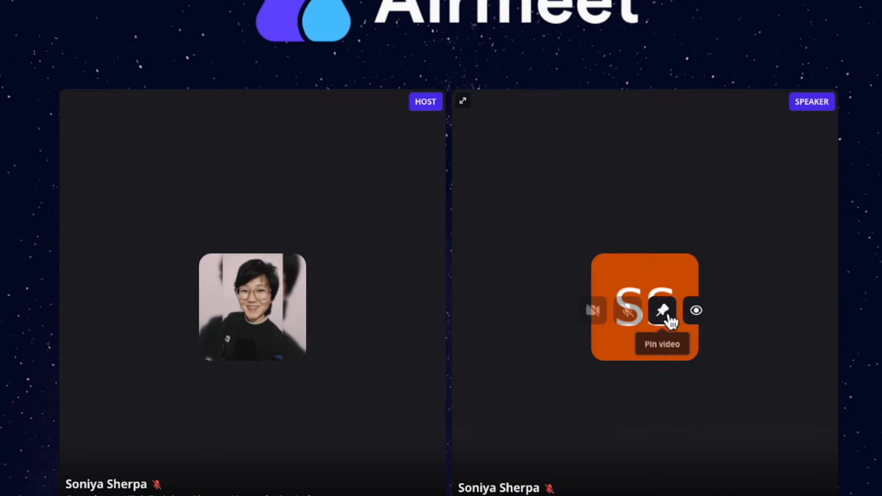
Step: Pin the speaker's video on stage and unpin it
click(660, 312)
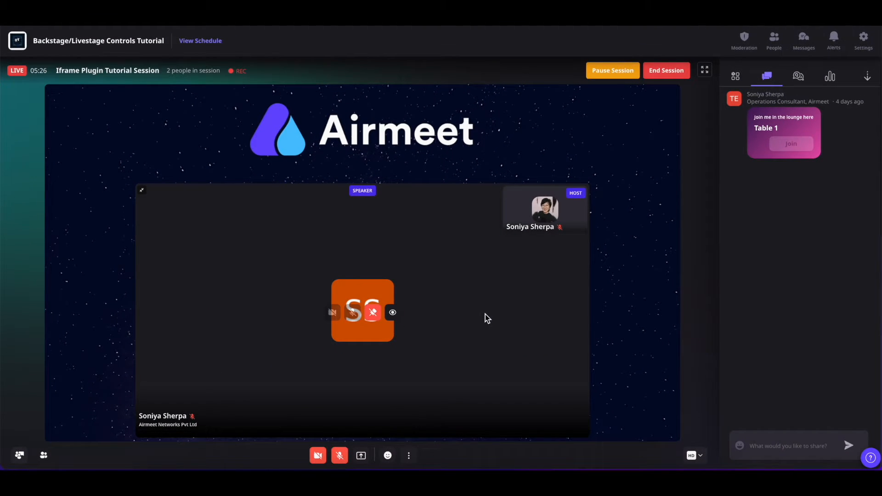
click(373, 316)
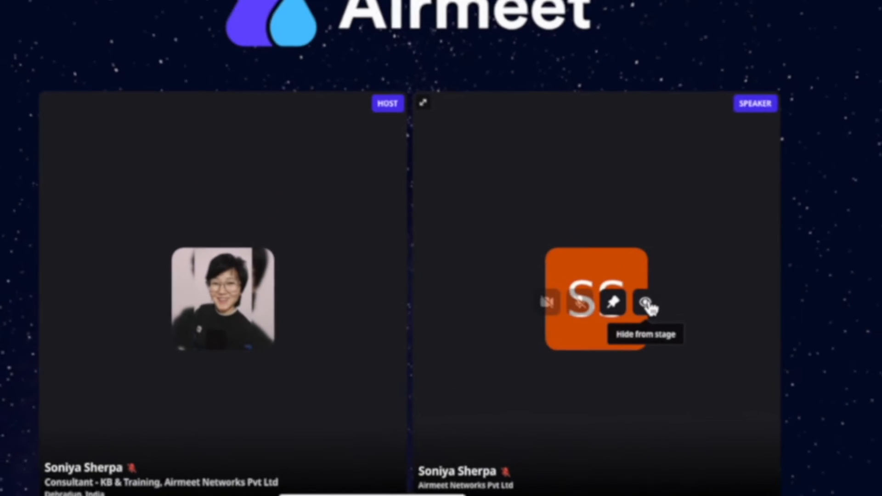
Step: Hide the speaker from the stage and bring them back through the host and speaker list
click(556, 309)
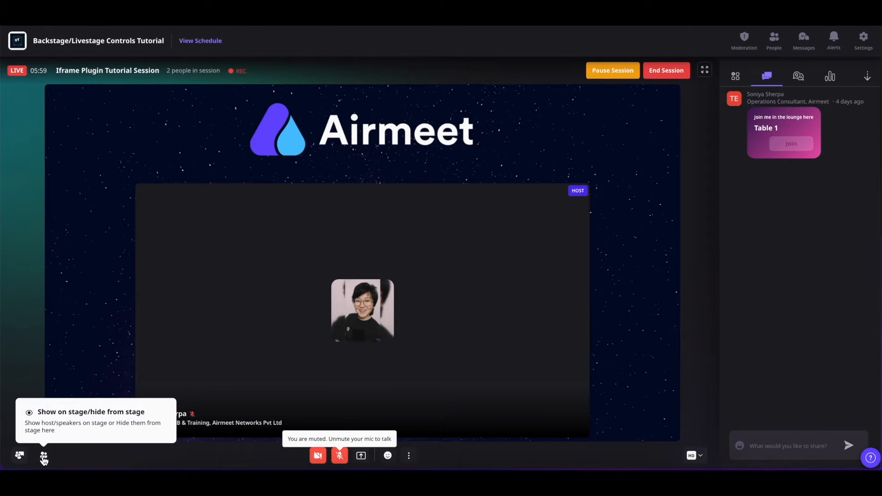
click(43, 456)
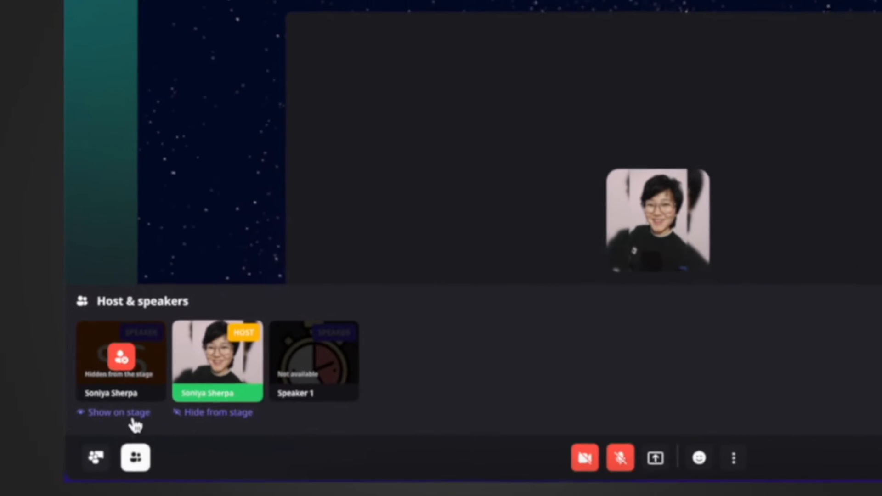
click(37, 427)
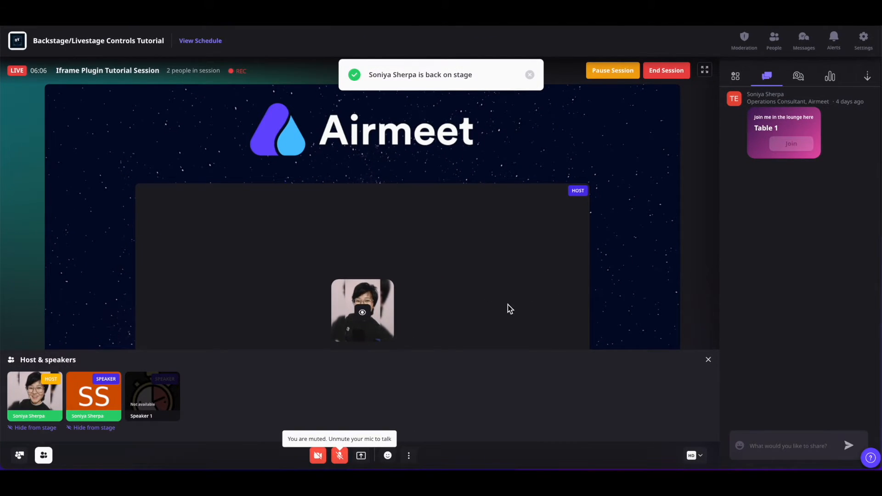
click(708, 360)
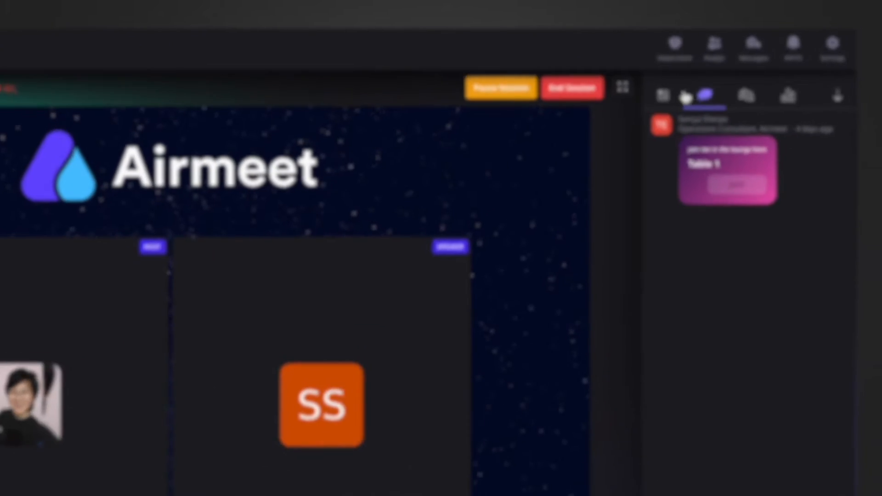
Step: Play the Minion_Prison video on stage from the session's managed videos
click(736, 76)
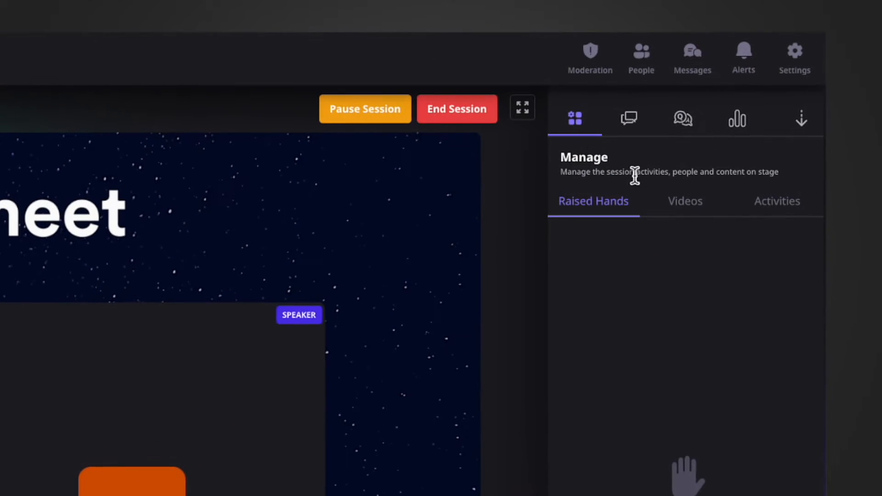
click(675, 210)
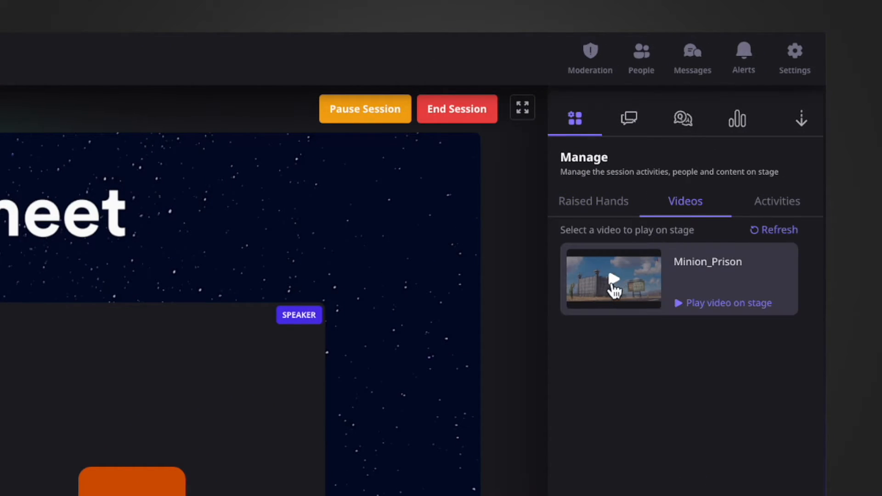
click(616, 287)
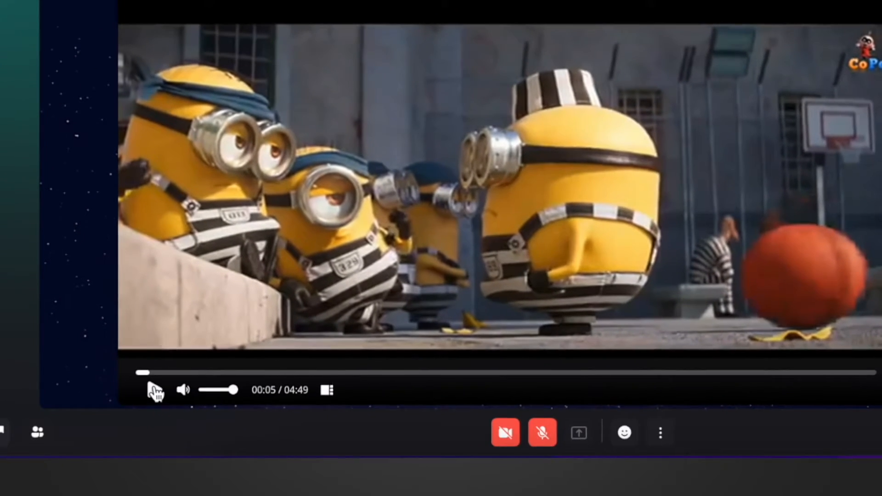
Step: Pause the stage video and lower its volume, restoring the volume to full
click(114, 429)
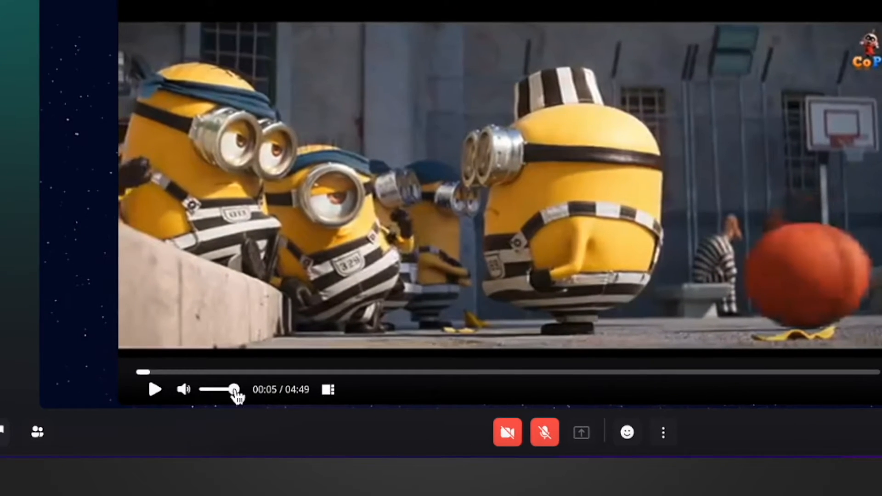
drag(164, 430, 140, 429)
drag(202, 392, 240, 398)
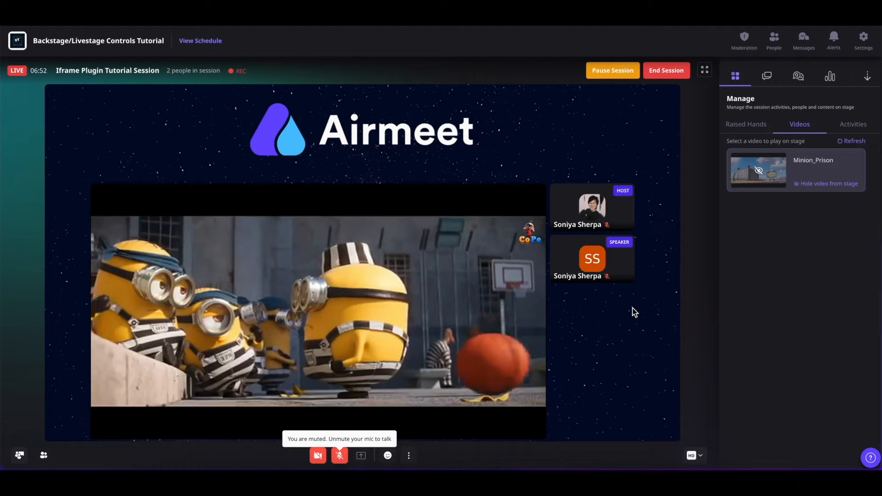
Step: Switch the stage video to Media Mode and back to Normal Mode
mouse_move(229, 416)
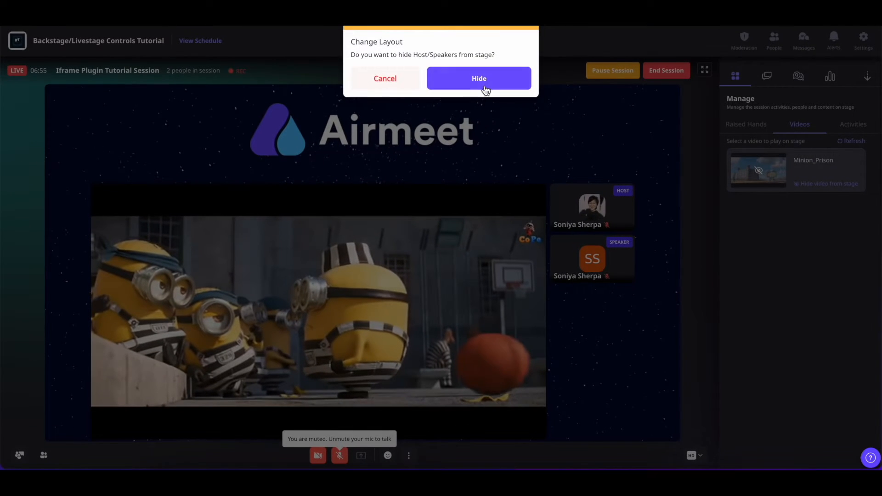
click(546, 27)
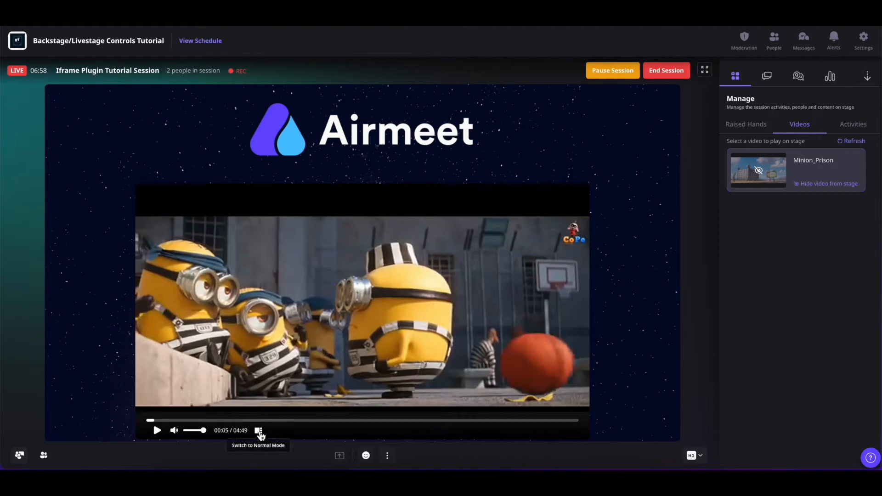
click(258, 431)
click(473, 86)
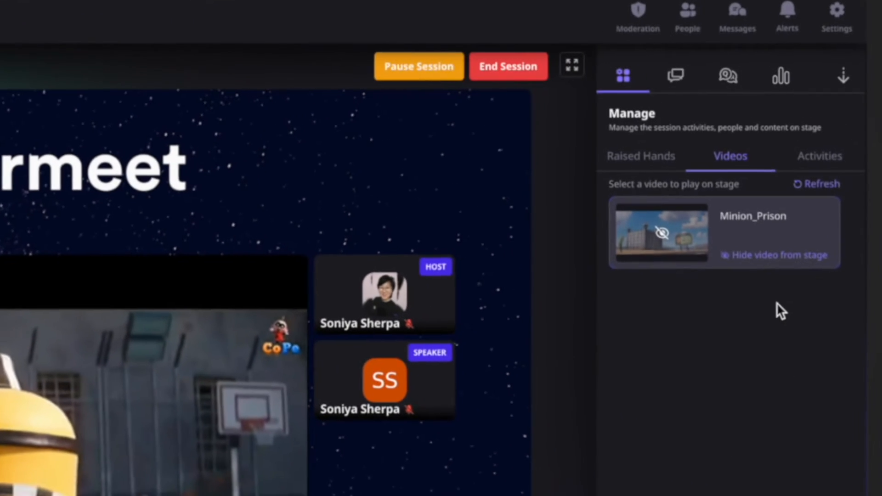
Step: Hide the Minion_Prison video from the stage and open the list of session activities
click(773, 265)
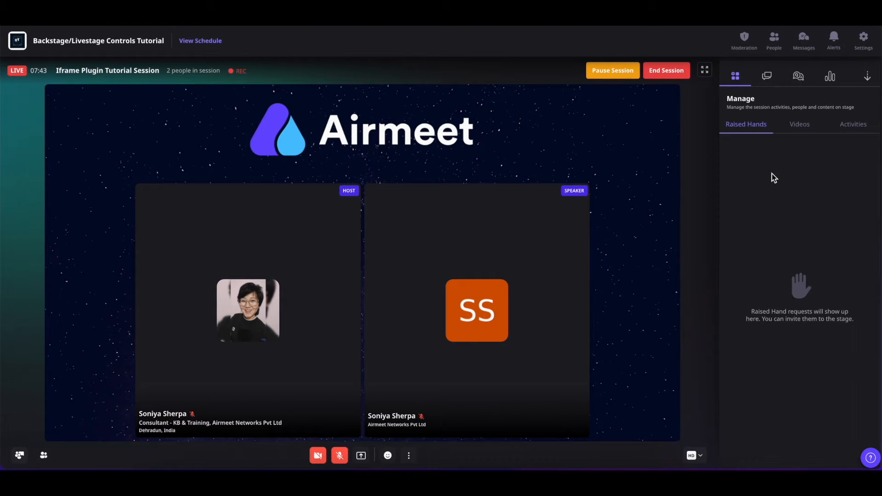
click(847, 132)
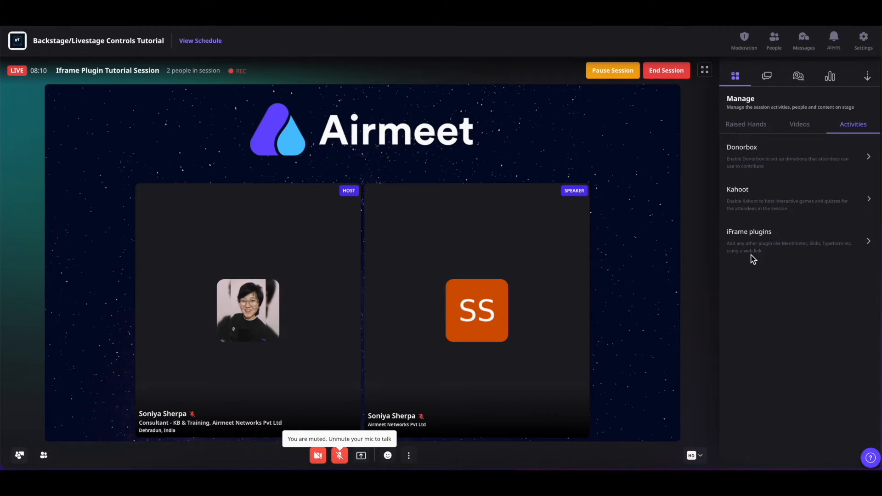
Step: Post "hi" in the session chat and reply "hi" to the speaker's "hello" message
click(767, 77)
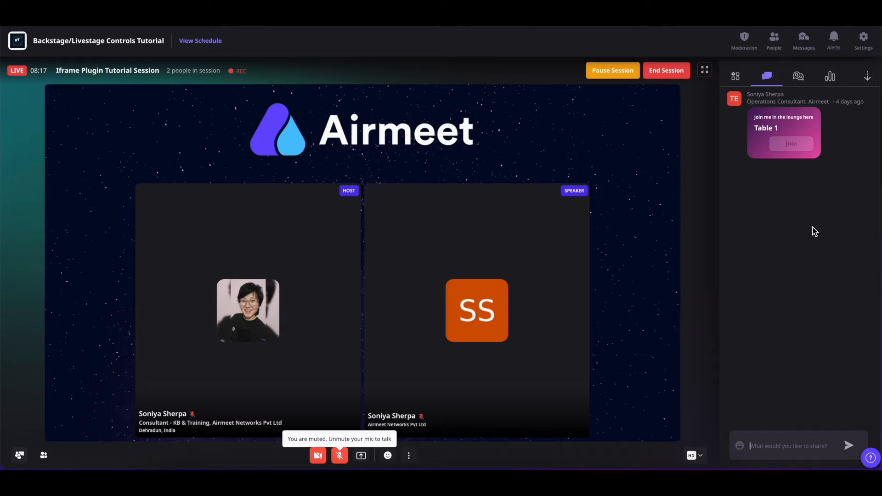
click(772, 447)
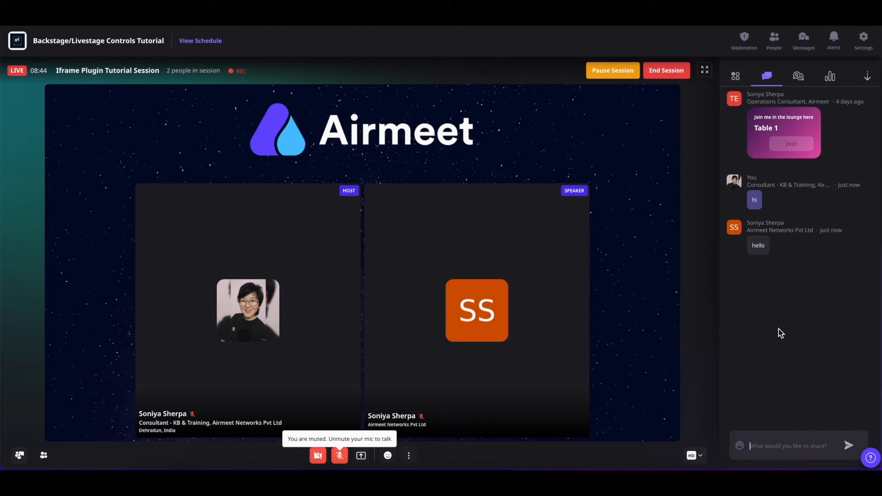
mouse_move(770, 263)
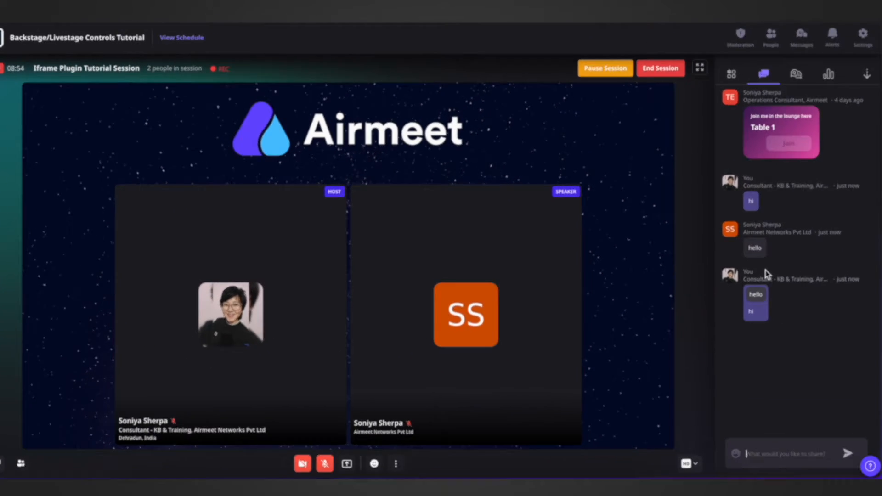
Step: React to the speaker's "hello" chat message with a thumbs-up and show the message on stage
mouse_move(763, 256)
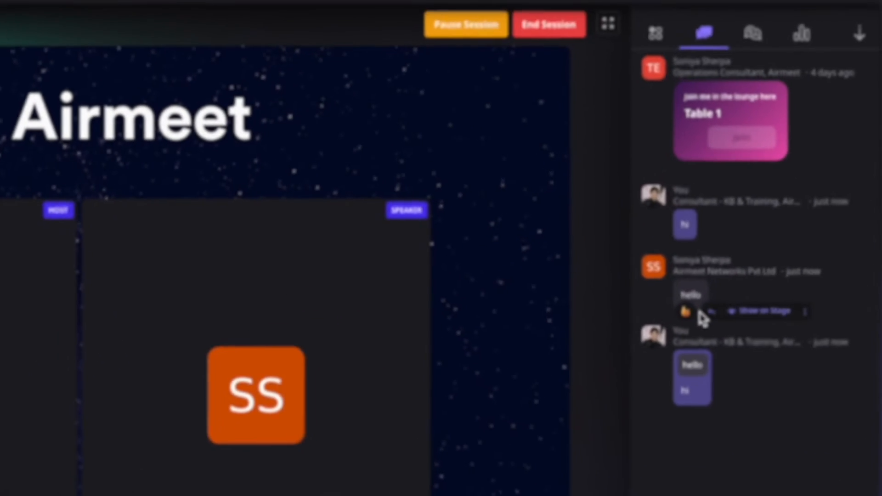
click(667, 329)
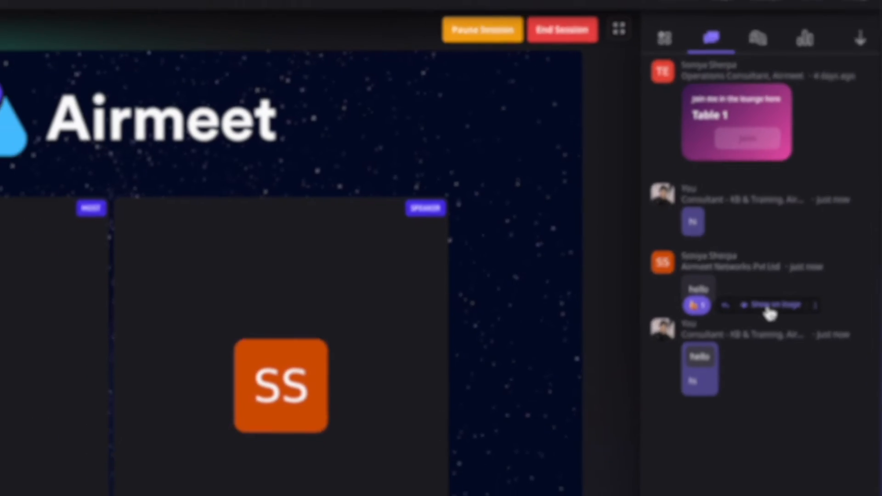
click(770, 314)
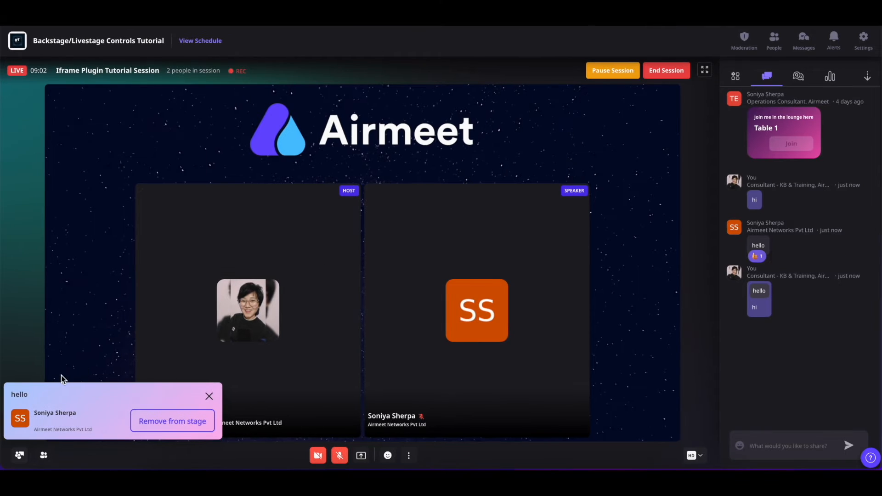
Step: Remove the speaker from the stage and pin the speaker's "hello" message in the session chat
click(156, 426)
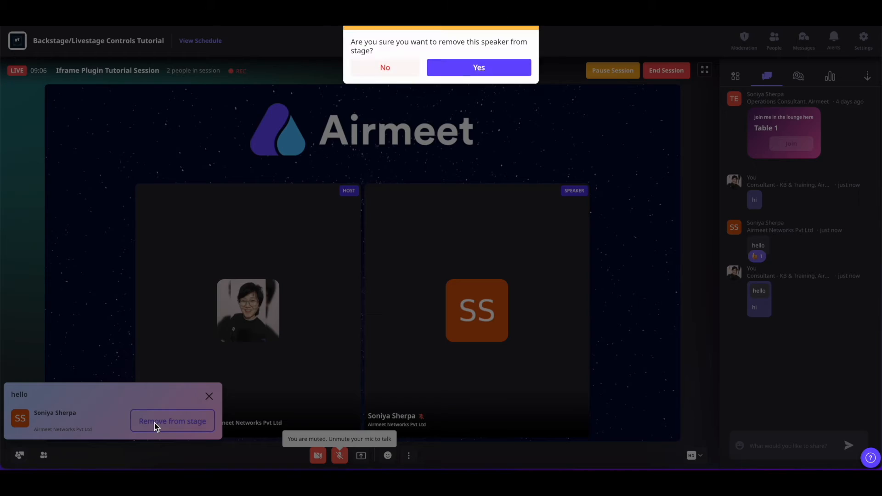
click(482, 71)
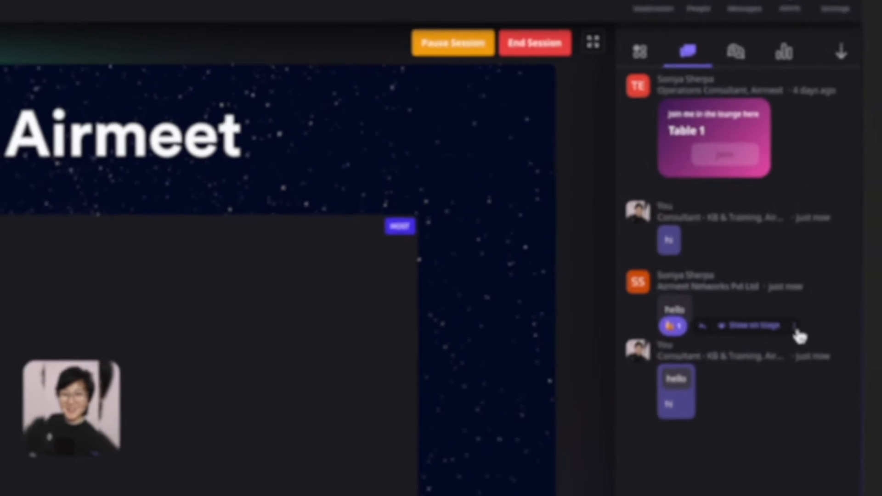
click(835, 258)
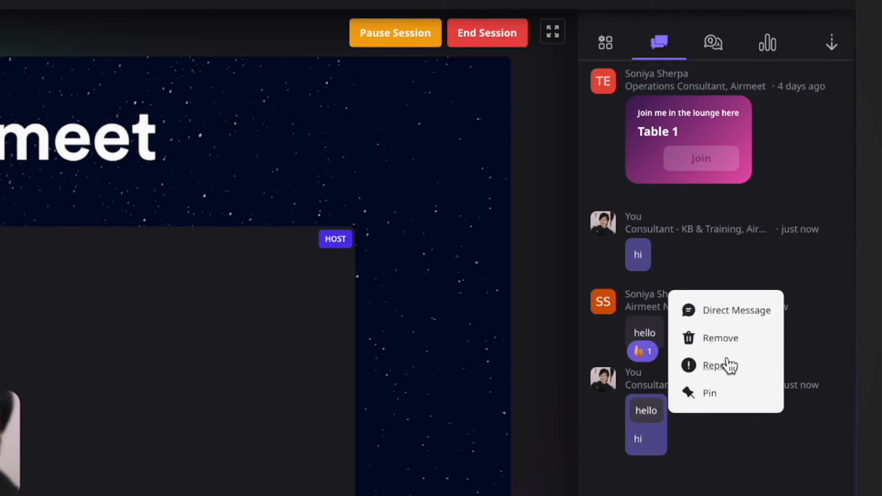
click(711, 395)
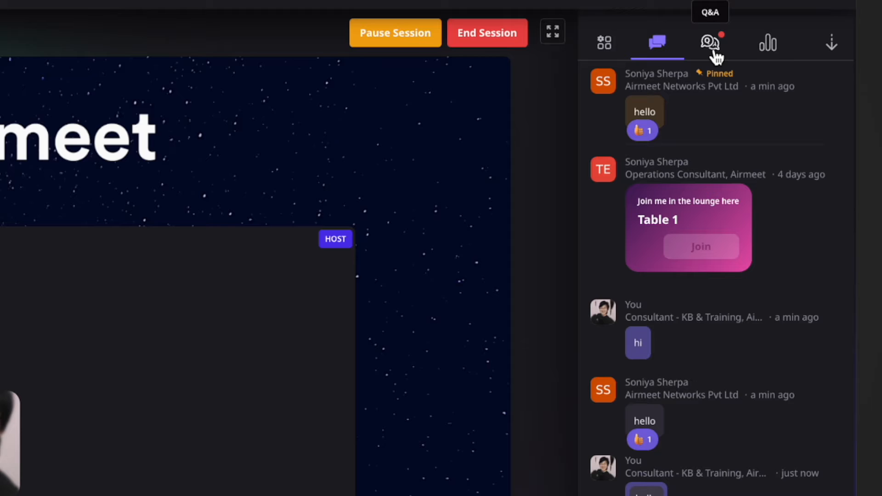
Step: Show the attendee question "Questions?" from the Q&A on stage and mark it as answered
click(711, 44)
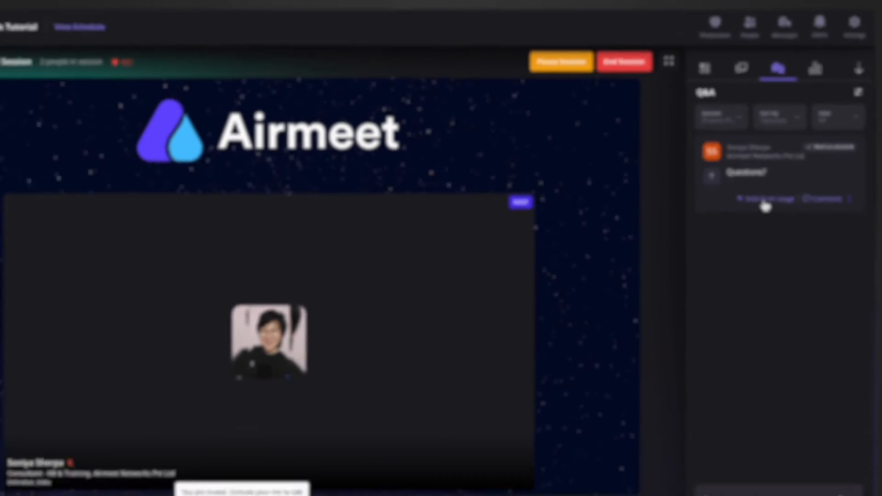
click(707, 238)
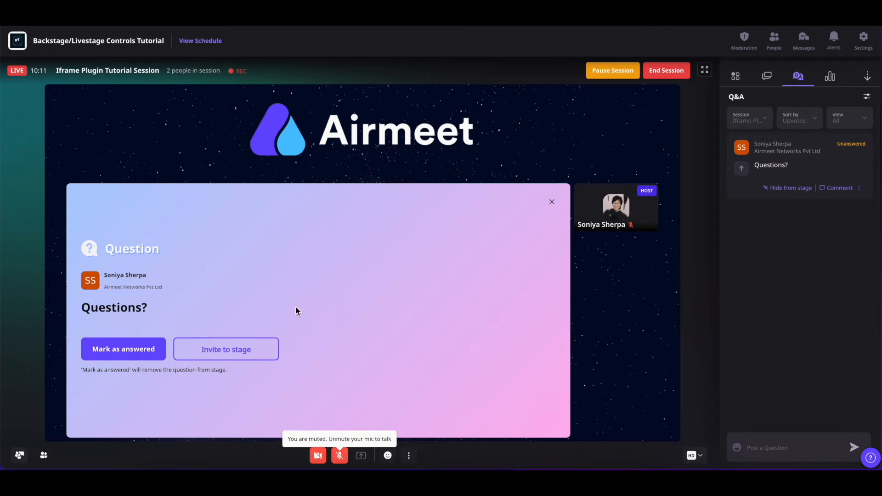
click(137, 347)
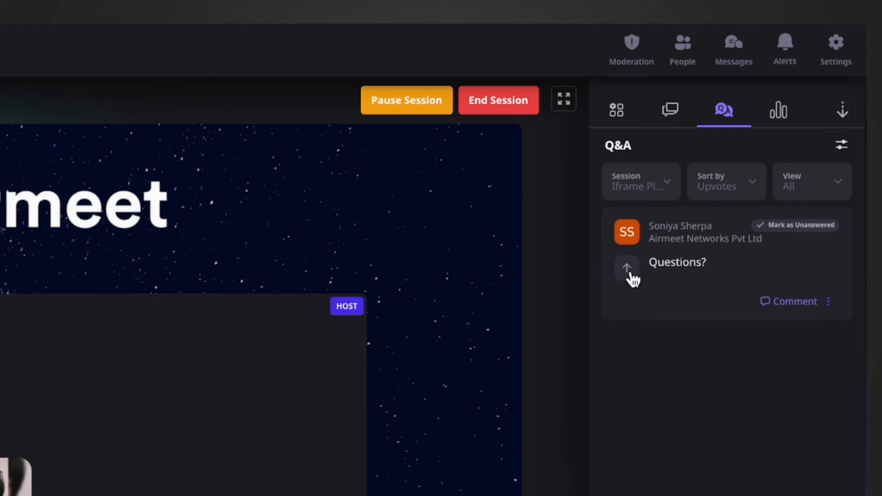
Step: Upvote the answered question "Questions?" and add the comment "ans" to it
click(628, 270)
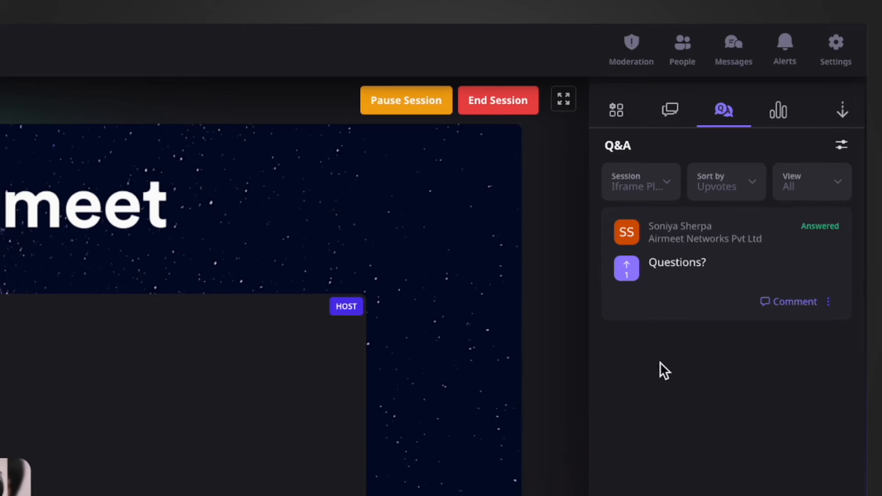
click(782, 304)
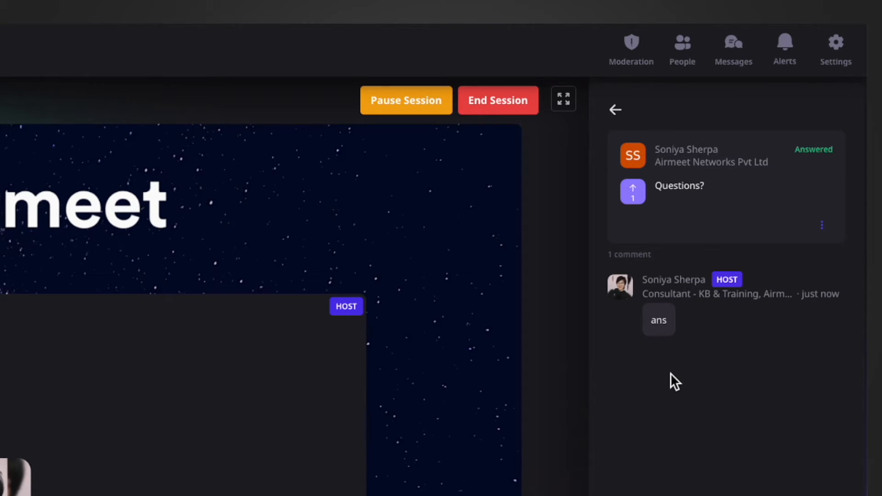
click(615, 109)
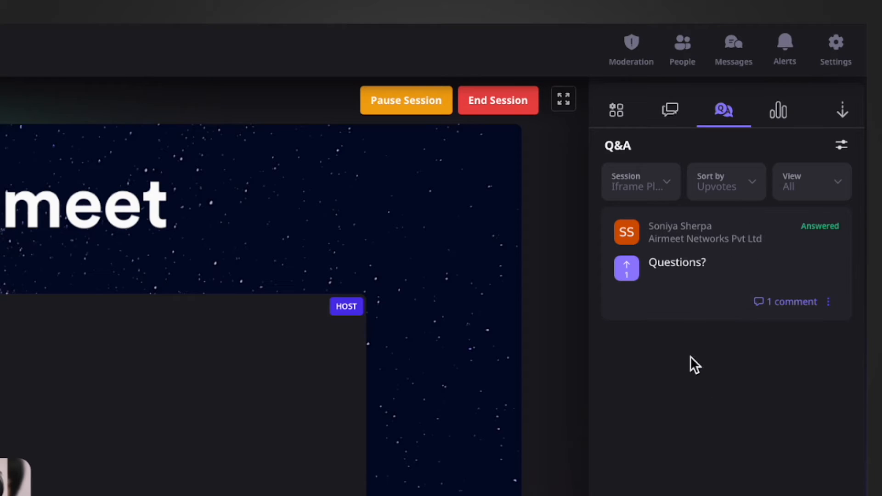
mouse_move(784, 318)
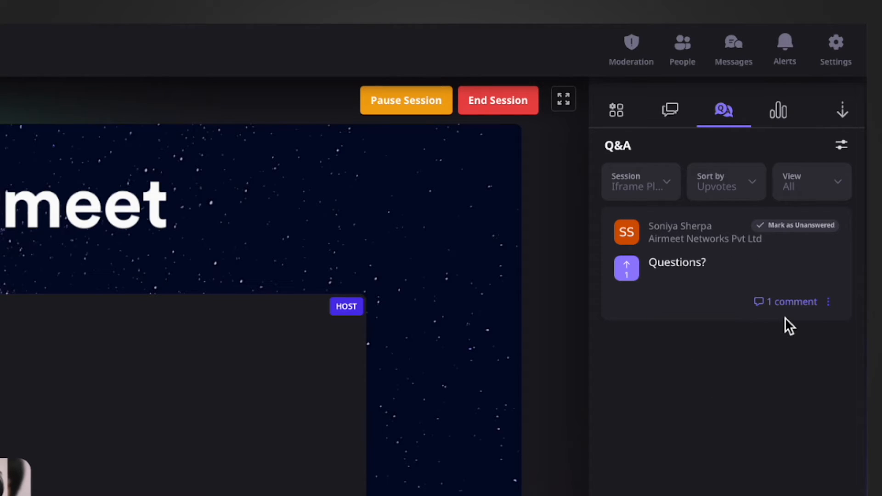
click(844, 156)
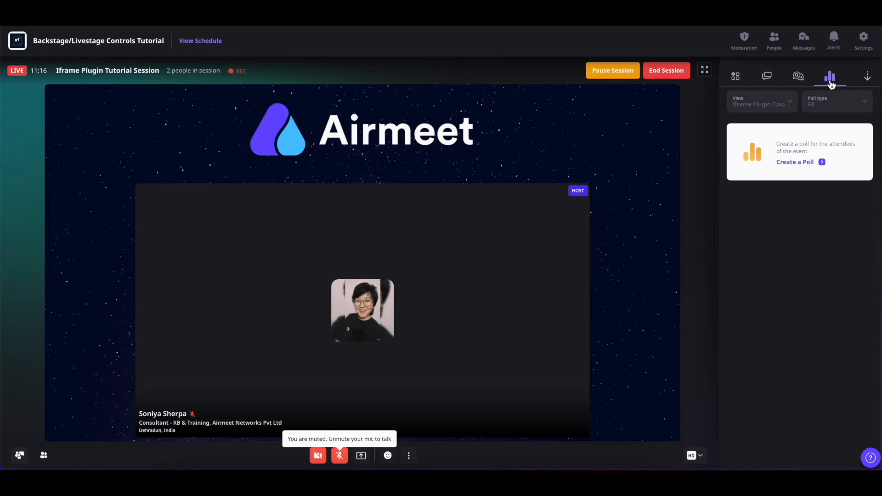
Step: Create a session poll asking "Male or Female?" with the answers Male, Female and Others
click(795, 164)
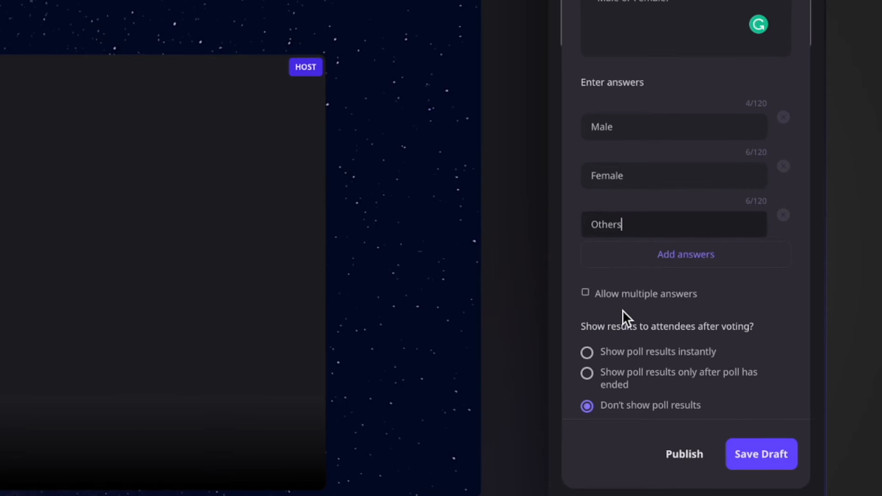
Step: Try allowing multiple poll answers and each result visibility option, returning to single answers and Don't show poll results
click(587, 296)
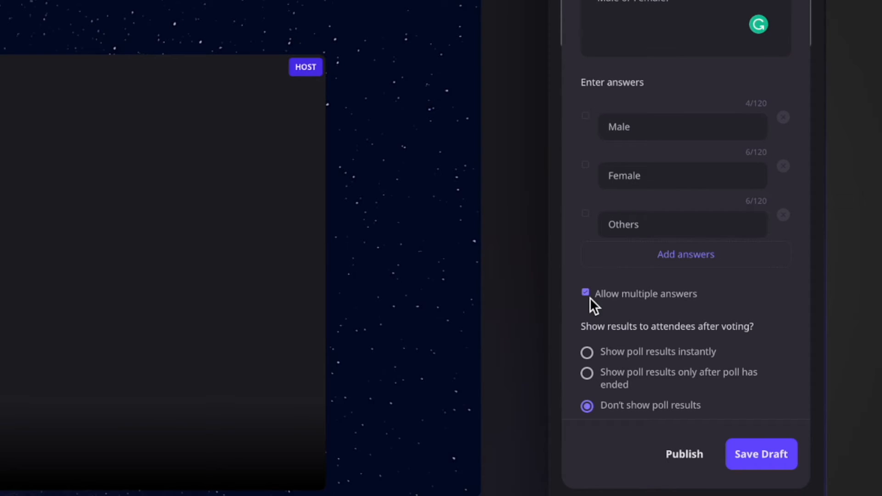
click(587, 296)
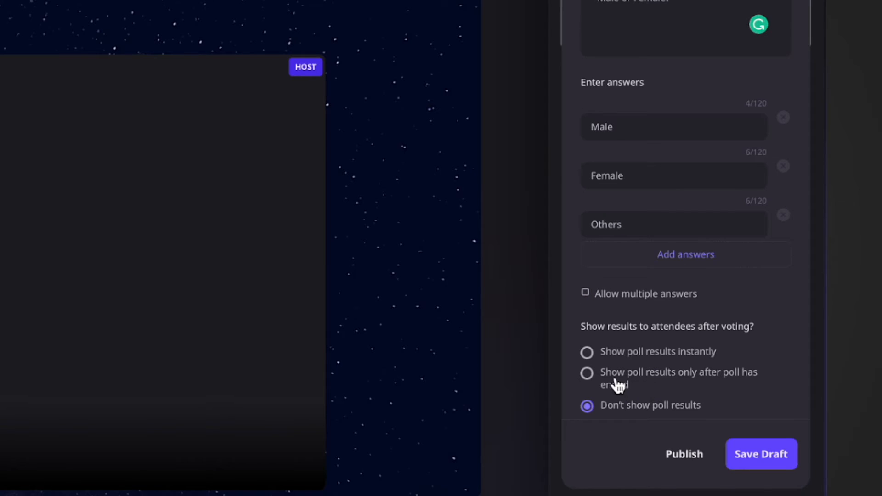
click(588, 354)
click(588, 377)
click(588, 406)
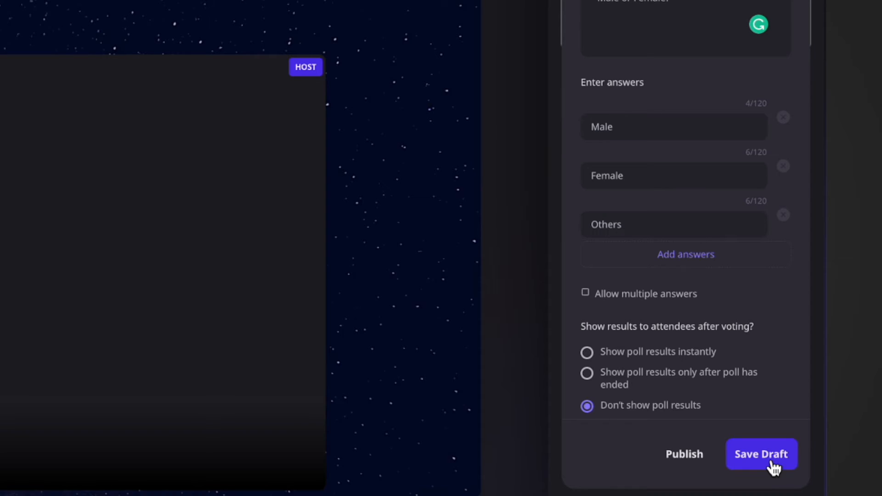
Step: Publish the "Male or Female?" poll and turn its display on stage on and off
click(684, 456)
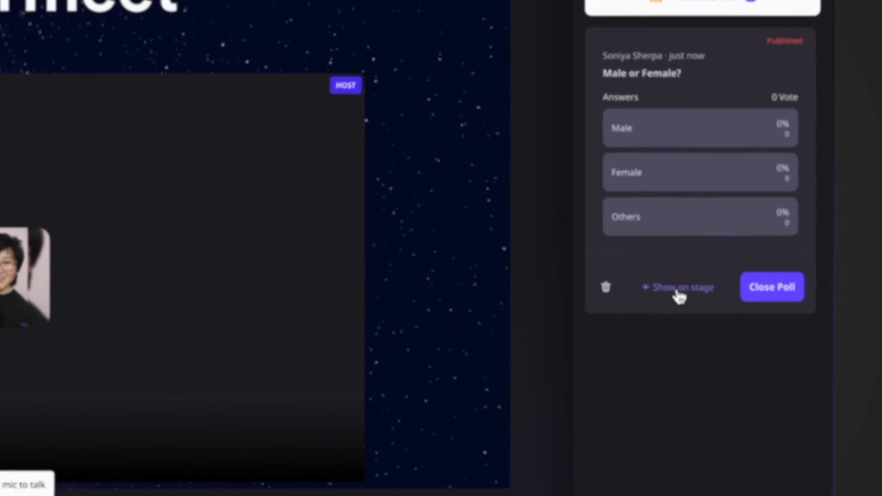
click(665, 282)
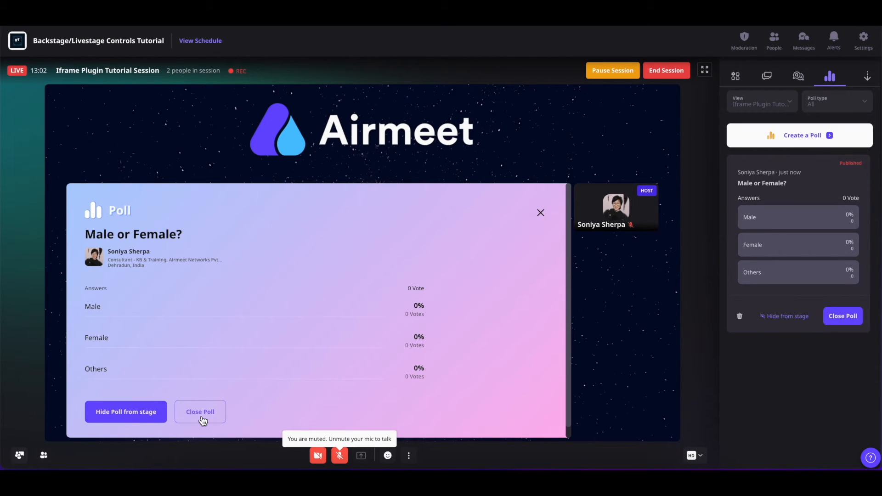
click(91, 414)
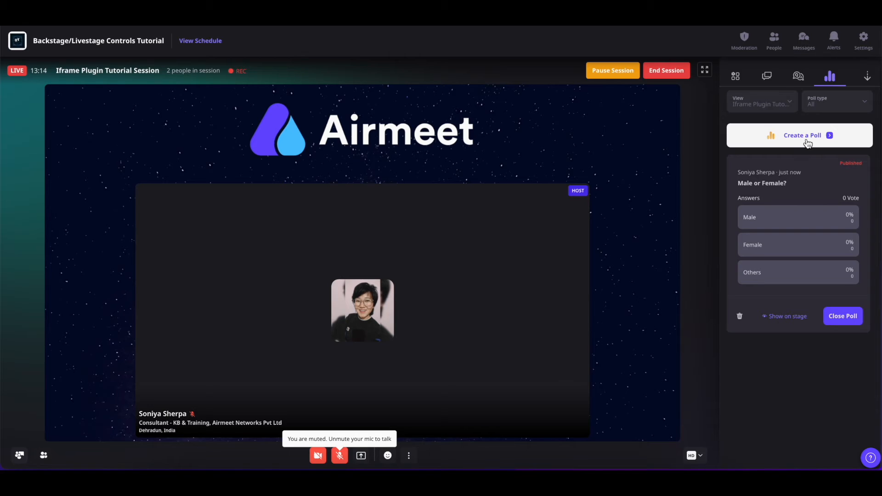
Step: Look through the session view and poll type filter options of the poll list
click(791, 105)
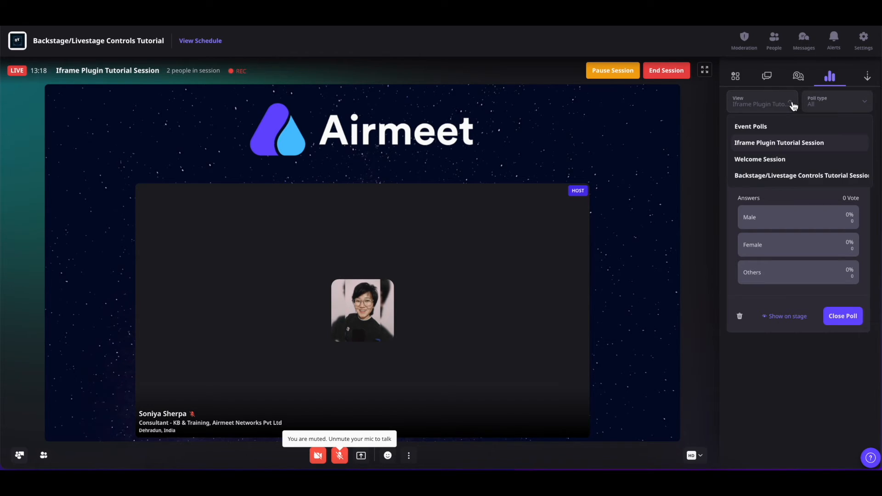
click(861, 108)
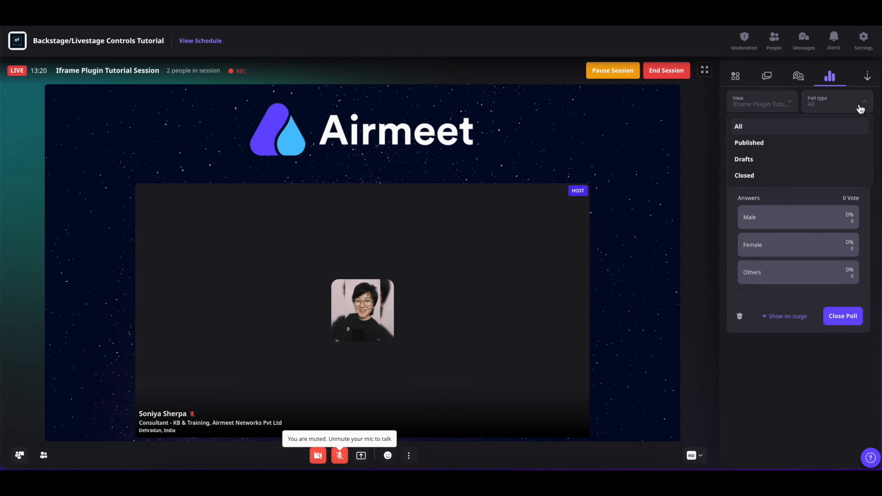
click(861, 108)
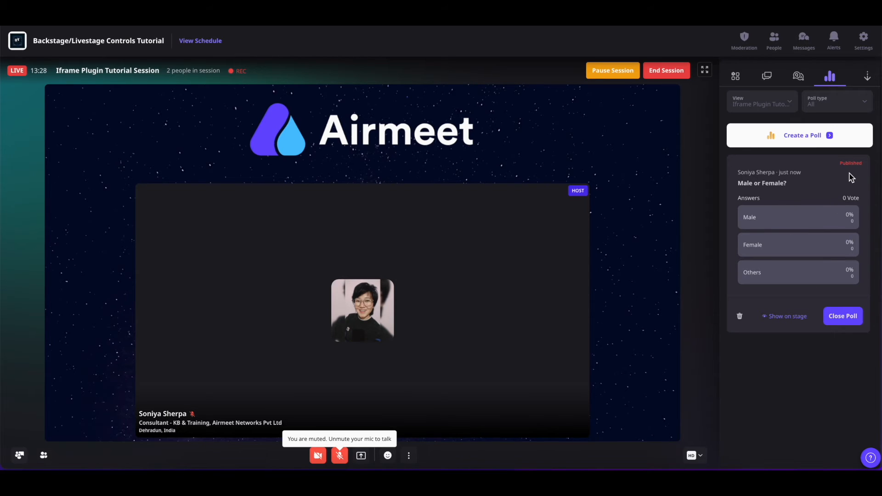
Step: Collapse the interaction side panel and show it again
click(867, 76)
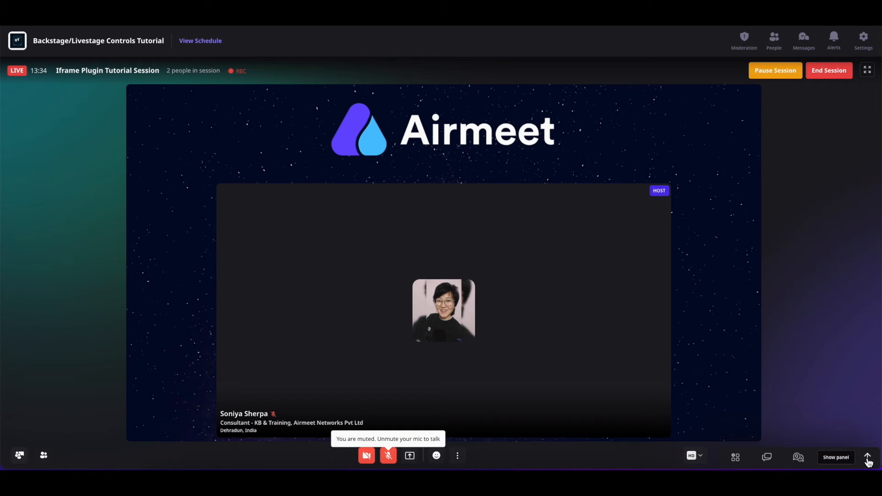
click(868, 459)
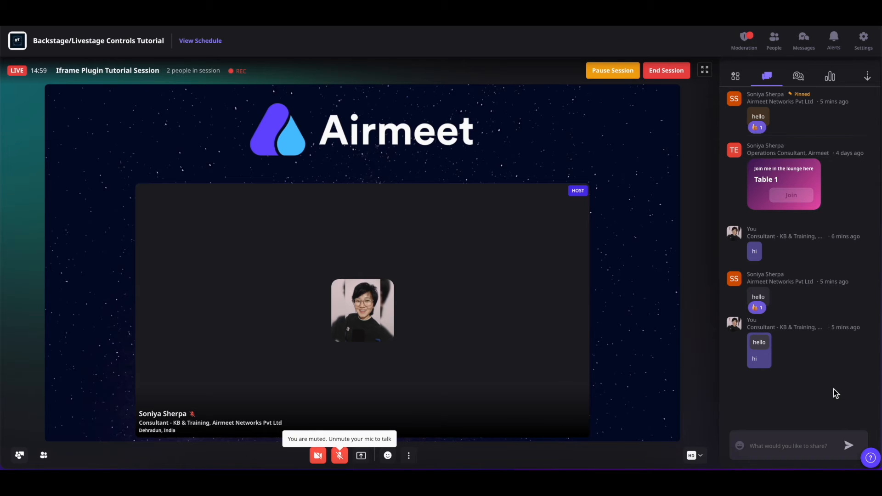
Step: Ignore the report on the "hello" post in Moderation and review the moderation actions taken
mouse_move(806, 308)
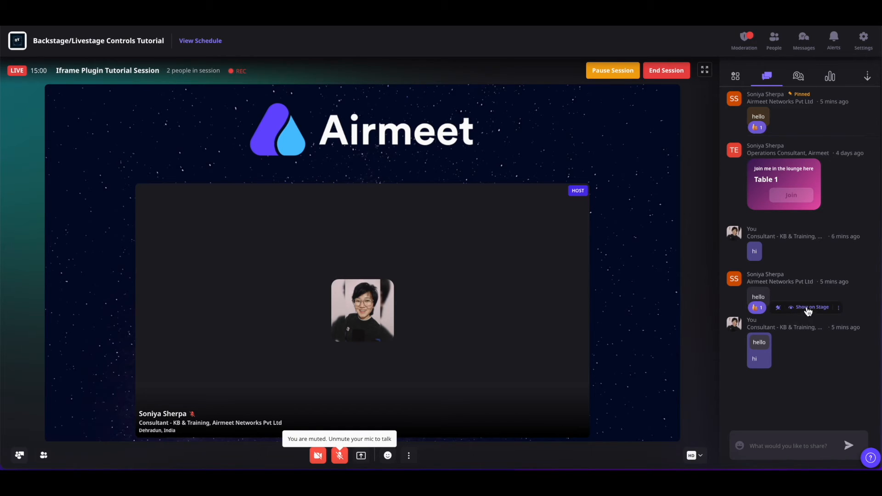
click(838, 308)
click(744, 39)
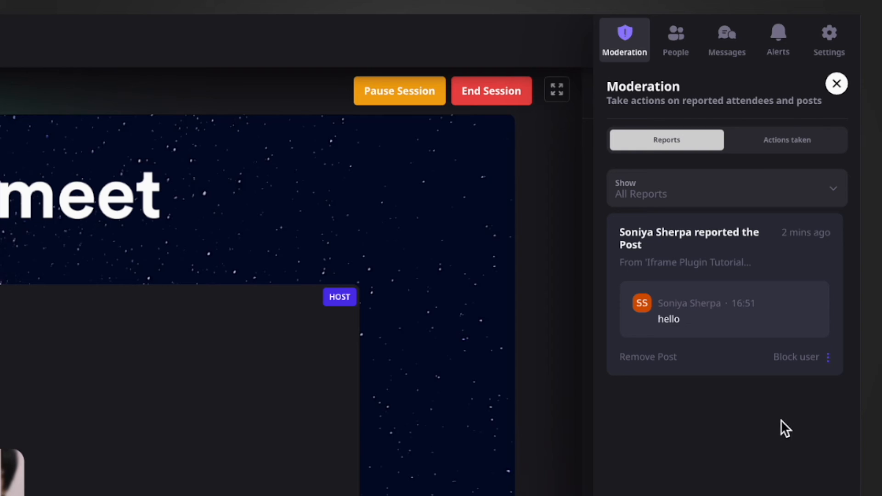
click(827, 357)
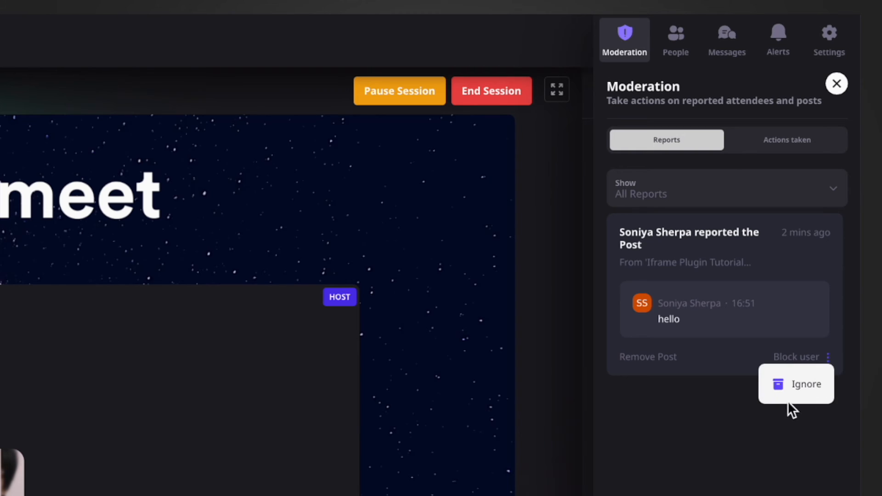
click(803, 391)
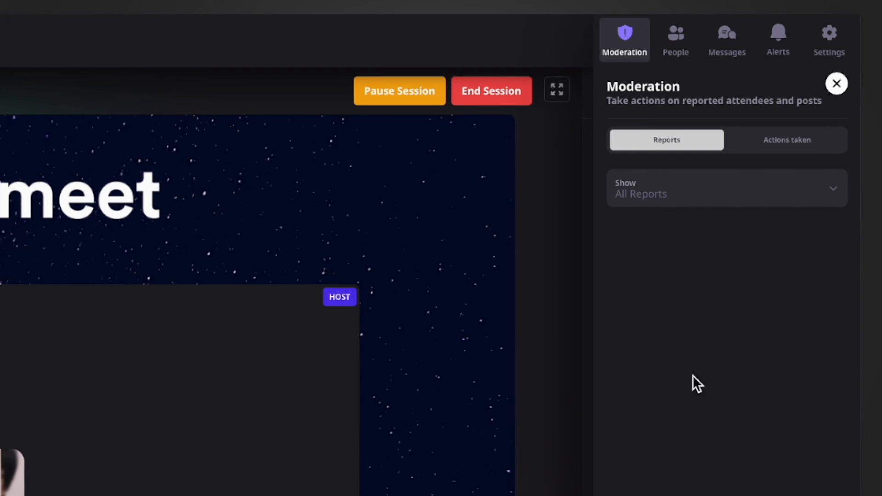
click(787, 144)
click(837, 83)
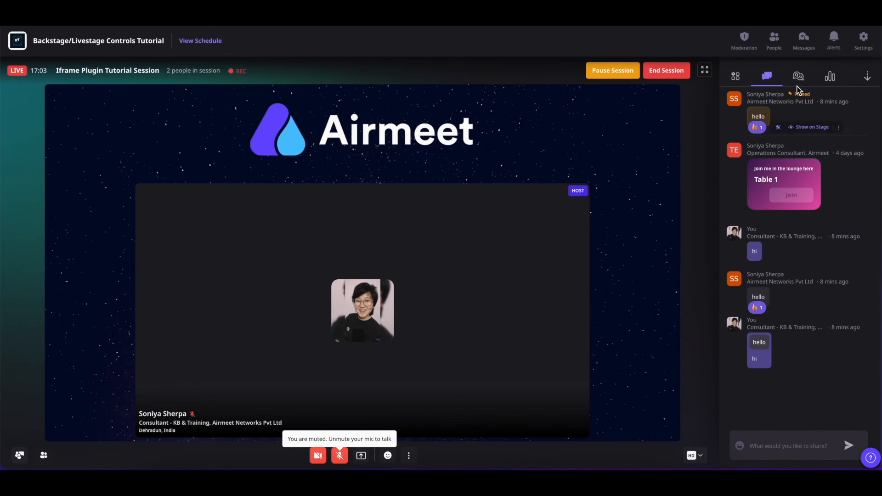
Step: Look through the event's people list, direct messages, alerts and settings
click(774, 40)
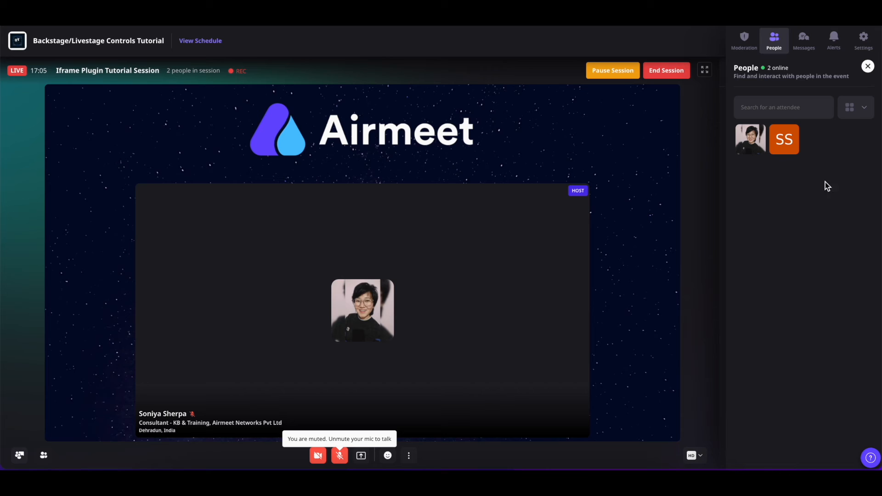
click(804, 39)
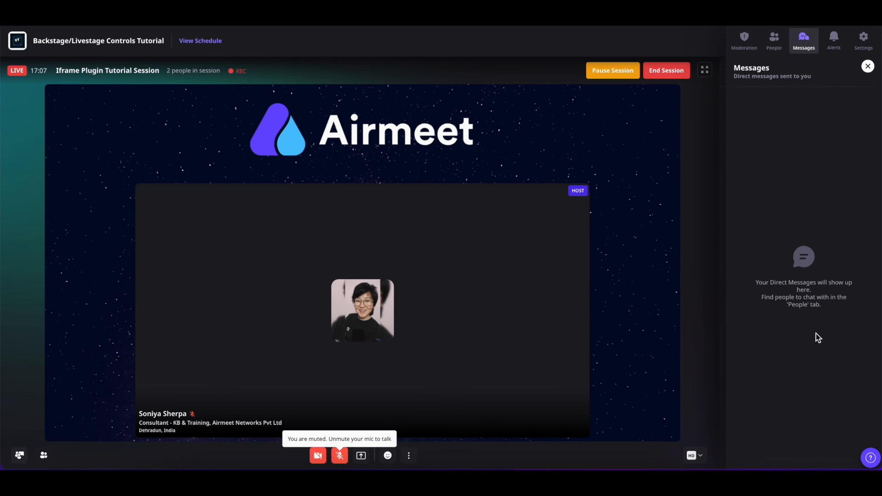
click(835, 44)
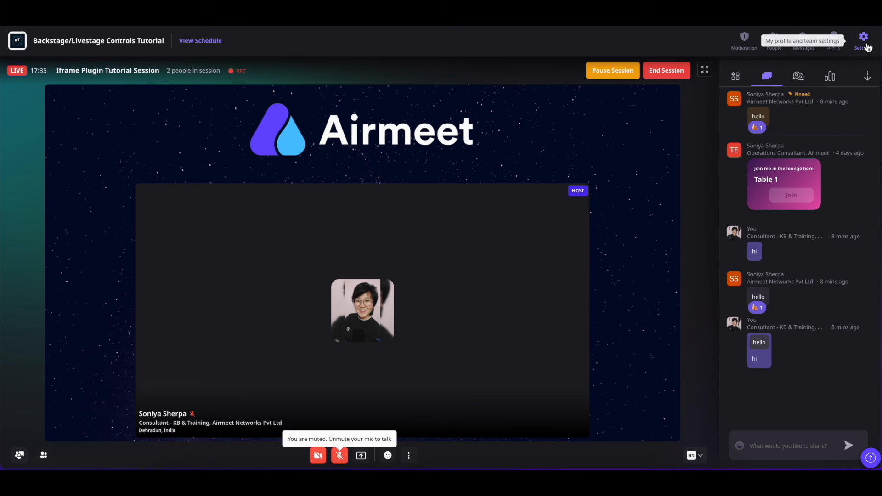
click(867, 45)
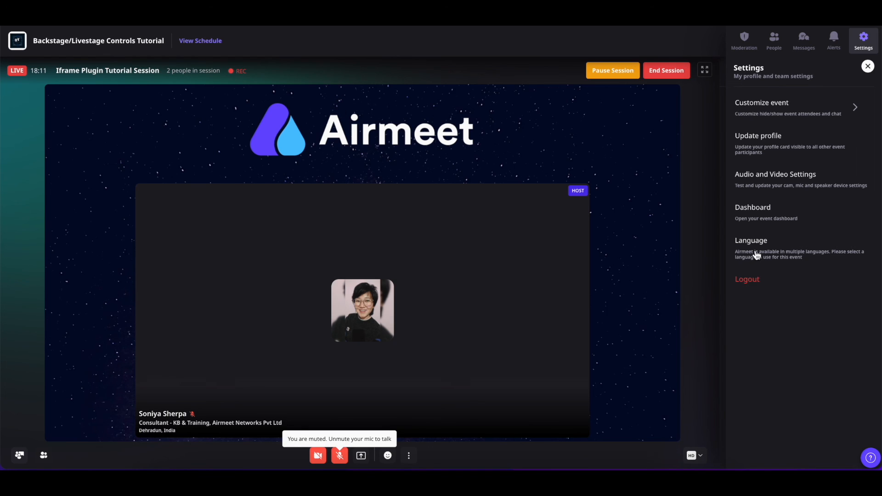
Step: Switch the event language to French and back to English, saving each change
click(757, 254)
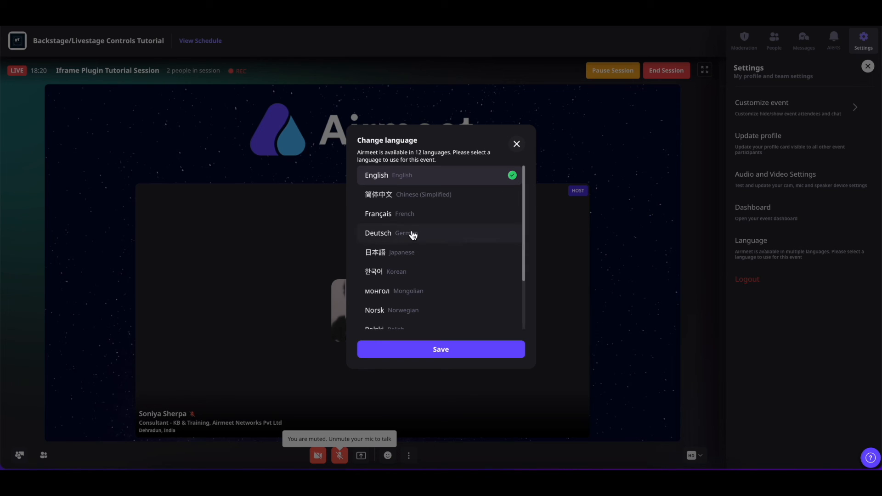
click(406, 216)
click(460, 357)
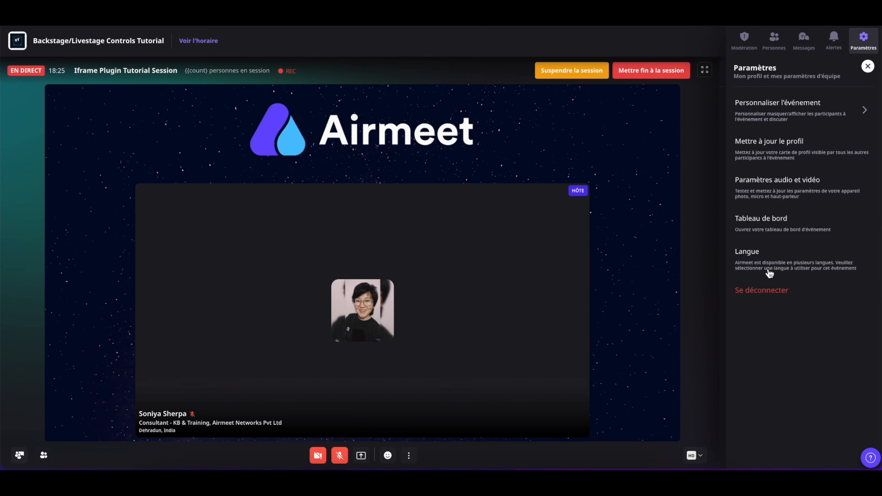
click(768, 268)
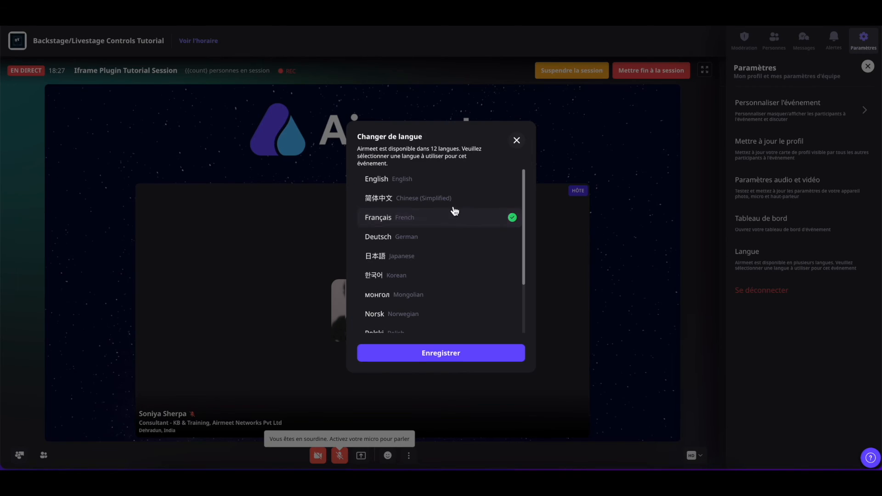
click(414, 184)
click(508, 348)
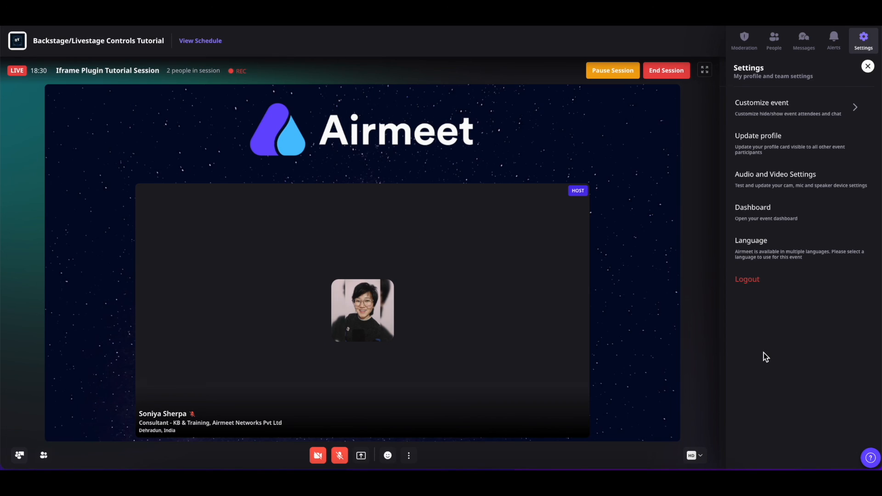